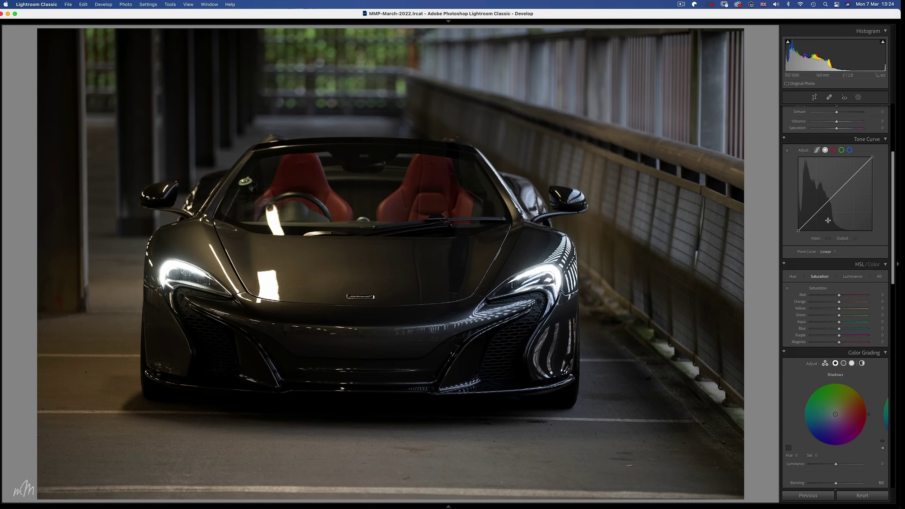
# Step: Set the HSL saturation of all eight colours, Red through Magenta, to -100
pyautogui.scroll(-3, 825, 235)
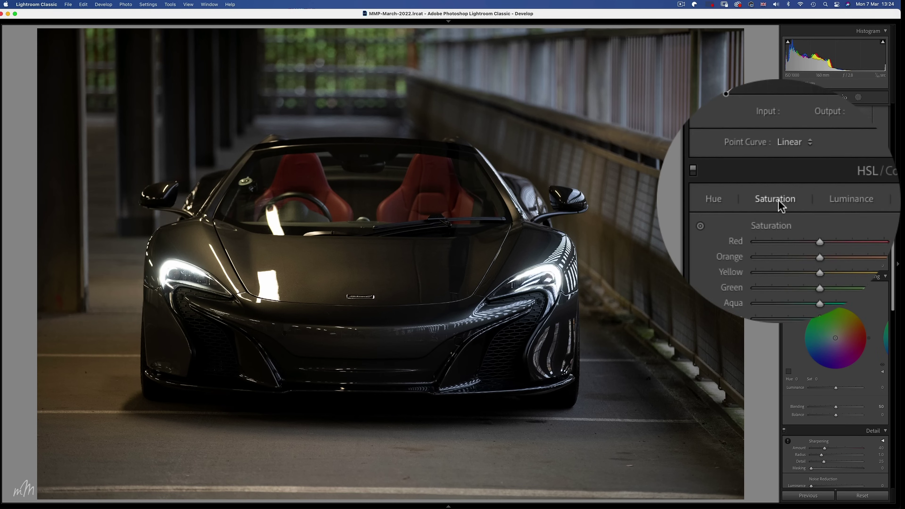
pyautogui.moveTo(779, 218); pyautogui.dragTo(712, 219)
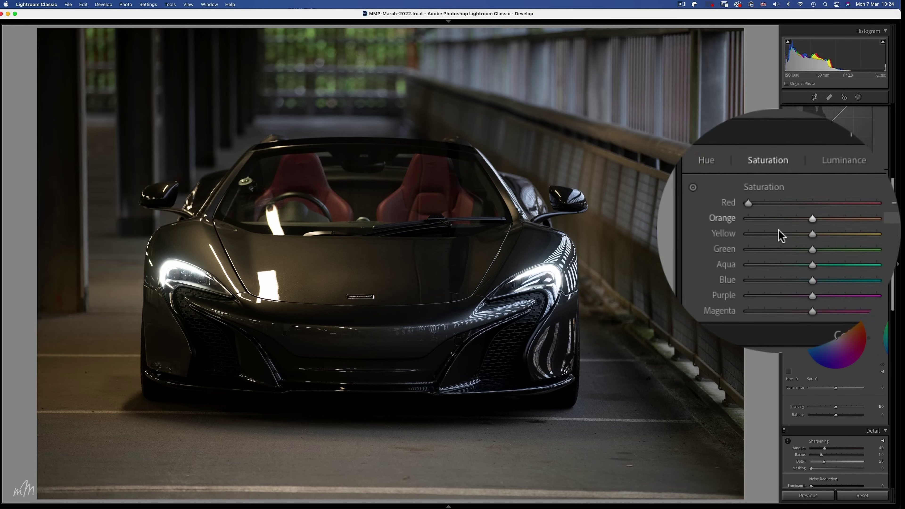
pyautogui.moveTo(779, 234); pyautogui.dragTo(711, 240)
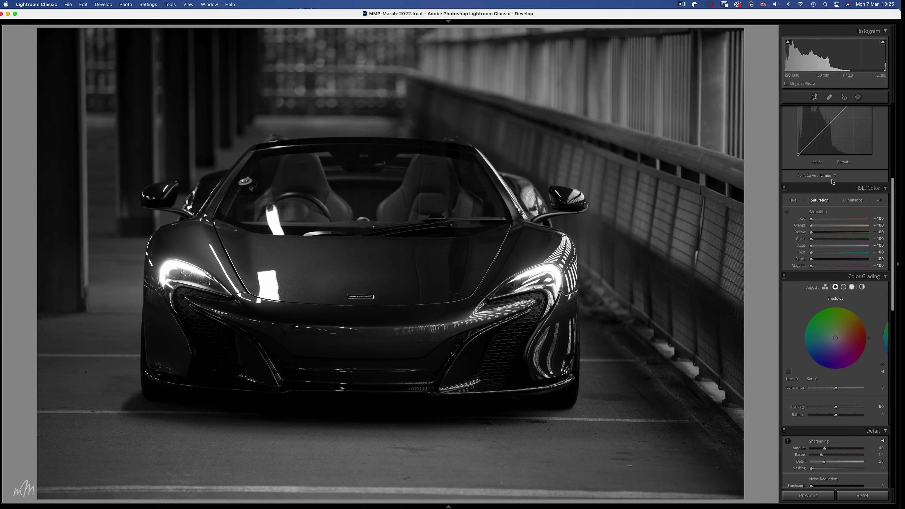
# Step: Set the photo's basic adjustments to Whites +60, Blacks -15, Texture -5 and Clarity +10
pyautogui.scroll(6, 832, 181)
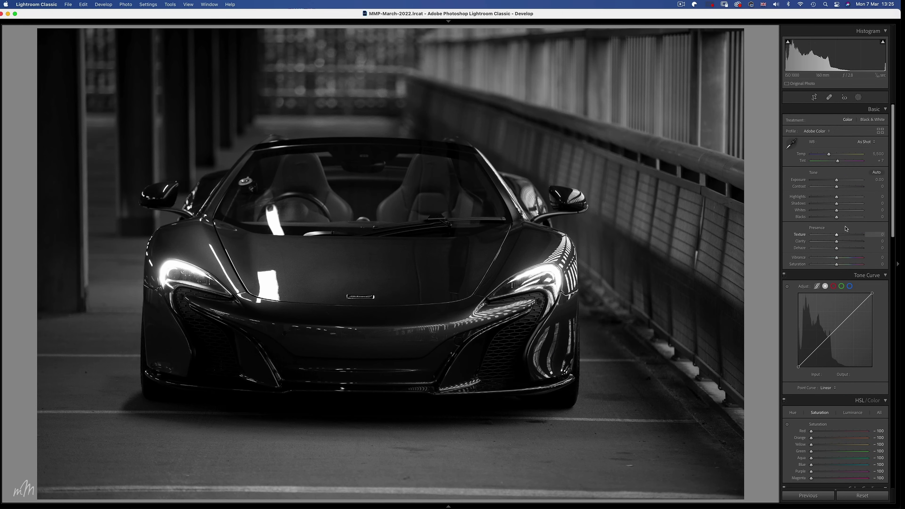
pyautogui.moveTo(779, 211); pyautogui.dragTo(790, 213)
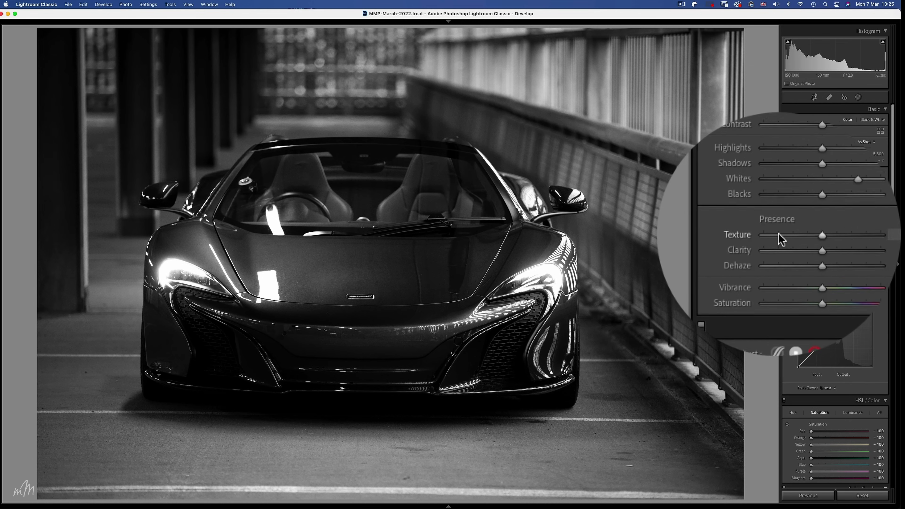
pyautogui.moveTo(781, 216); pyautogui.dragTo(778, 219)
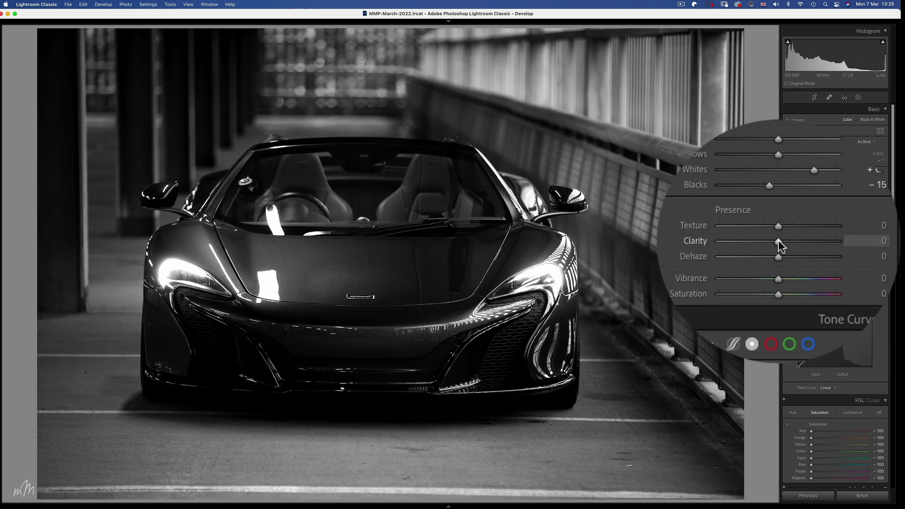
pyautogui.moveTo(779, 245); pyautogui.dragTo(778, 237)
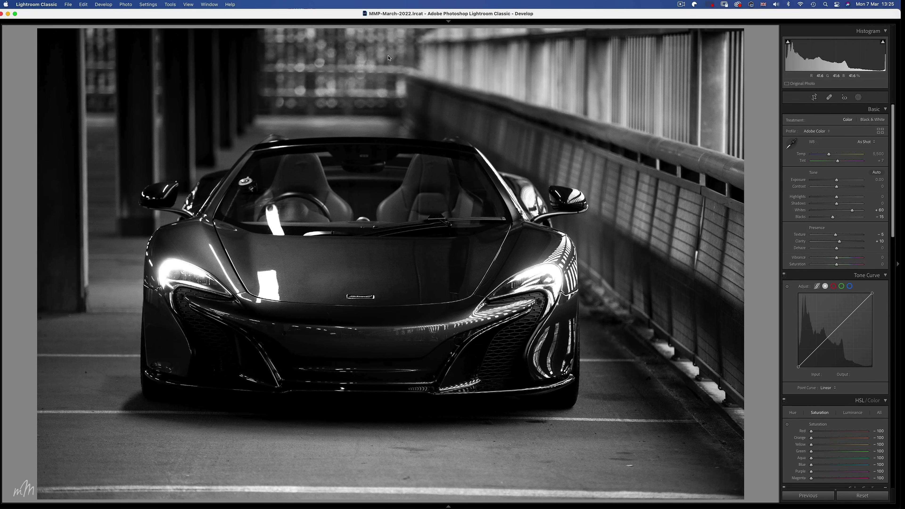
# Step: Add a wide radial gradient mask over the background above the car with Clarity -75, Dehaze -56 and Whites 30
pyautogui.click(858, 97)
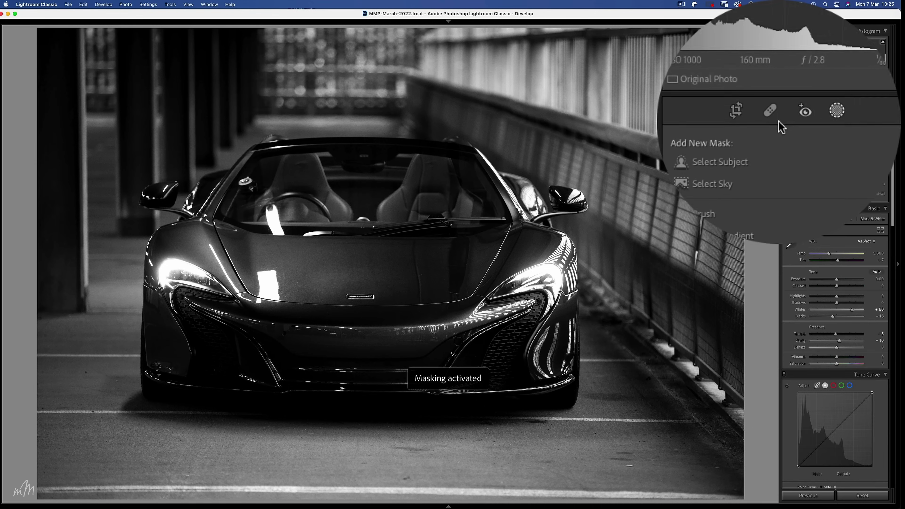
pyautogui.click(779, 164)
pyautogui.moveTo(341, 75); pyautogui.dragTo(575, 161)
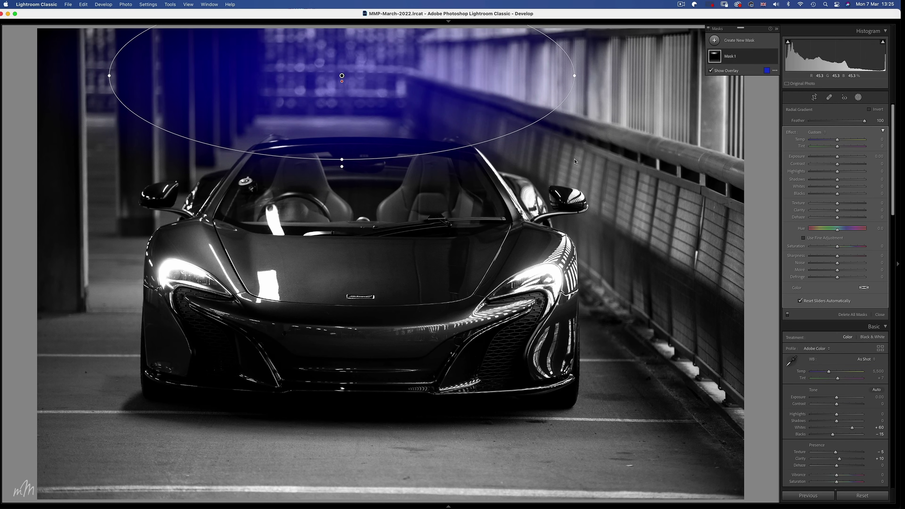
pyautogui.moveTo(838, 217); pyautogui.dragTo(818, 213)
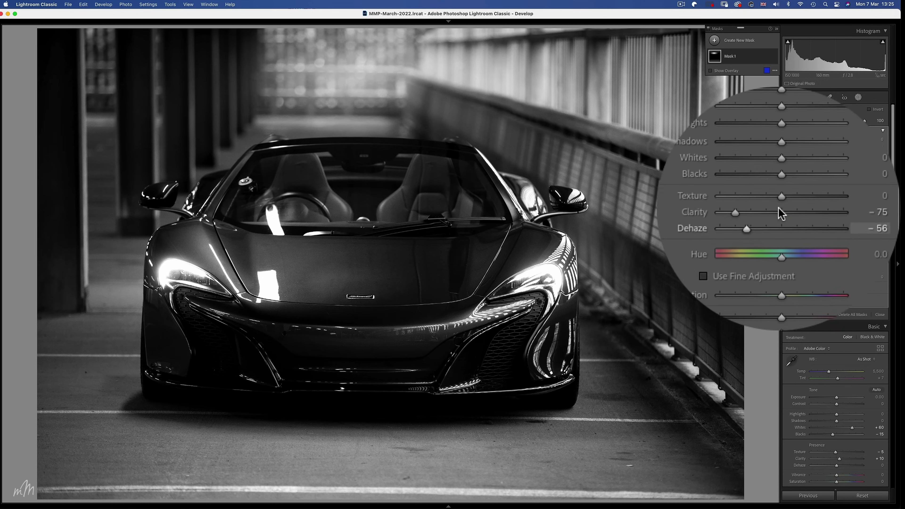
pyautogui.moveTo(778, 188); pyautogui.dragTo(780, 190)
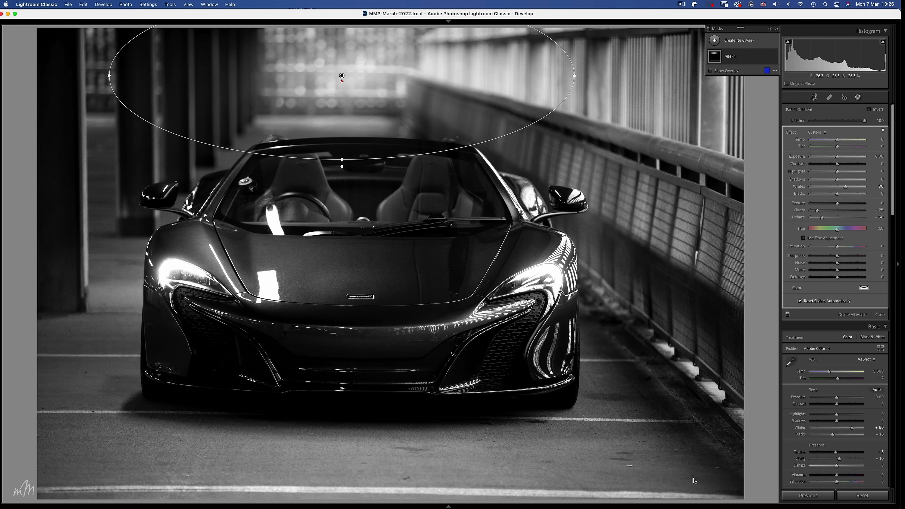
# Step: Add a linear gradient mask across the photo's lower-right corner with Exposure about -0.73 and Blacks about -26
pyautogui.click(734, 40)
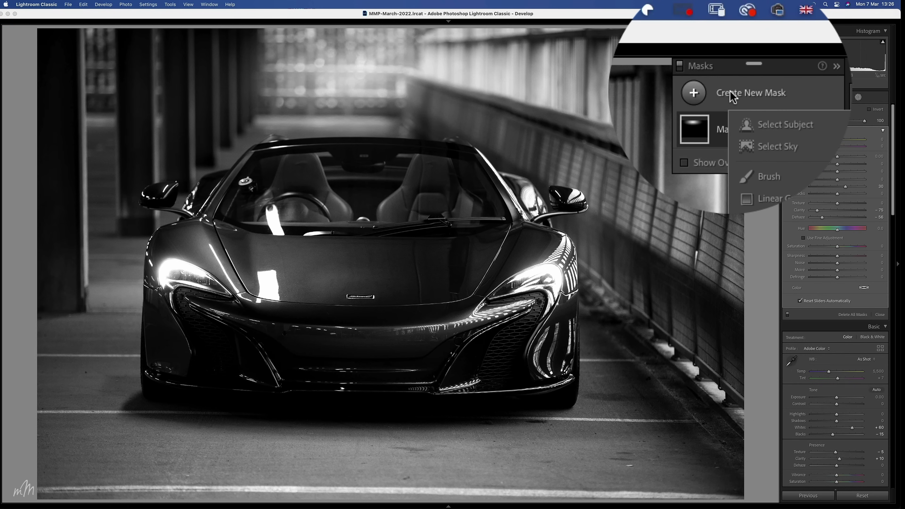
pyautogui.click(753, 125)
pyautogui.moveTo(647, 450); pyautogui.dragTo(560, 325)
pyautogui.moveTo(838, 146); pyautogui.dragTo(834, 145)
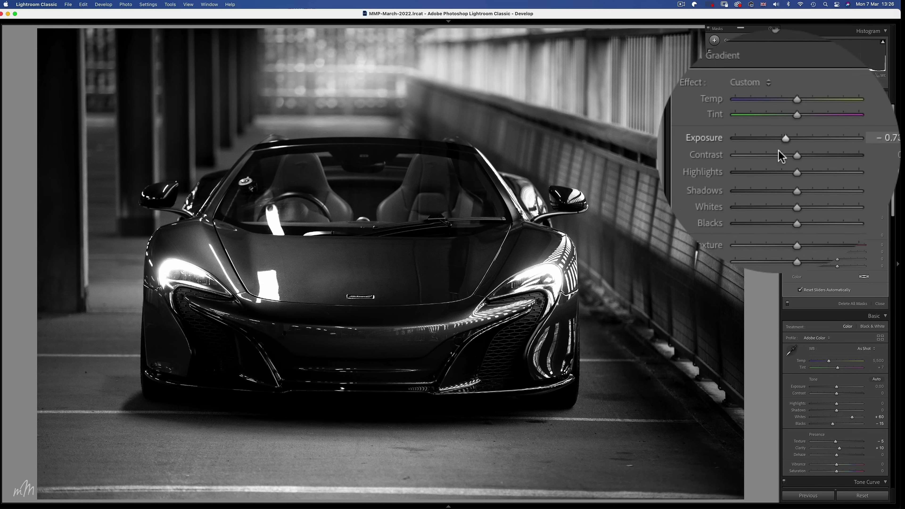
pyautogui.moveTo(838, 183); pyautogui.dragTo(833, 185)
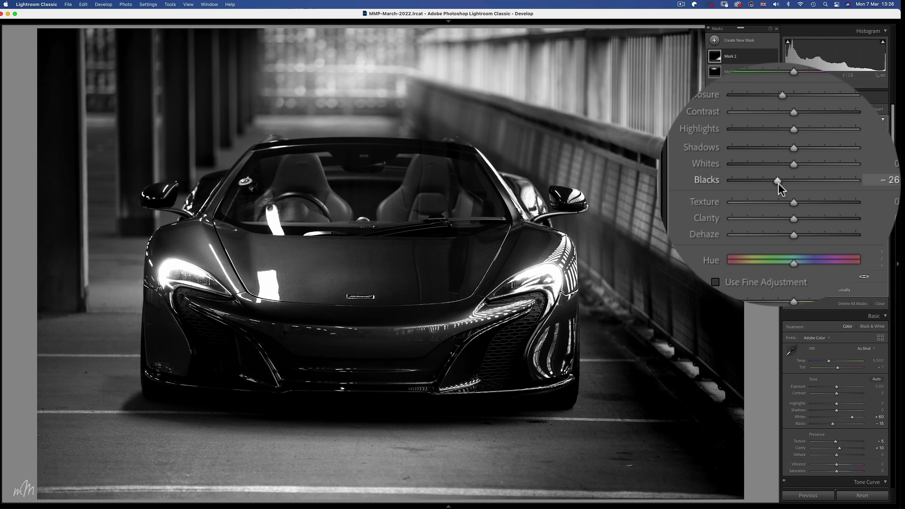
# Step: Add another linear gradient mask across the photo's lower-left corner and lower its Exposure and Blacks
pyautogui.click(739, 40)
pyautogui.click(752, 87)
pyautogui.moveTo(115, 451); pyautogui.dragTo(174, 340)
pyautogui.moveTo(838, 147); pyautogui.dragTo(833, 147)
pyautogui.moveTo(838, 183); pyautogui.dragTo(833, 185)
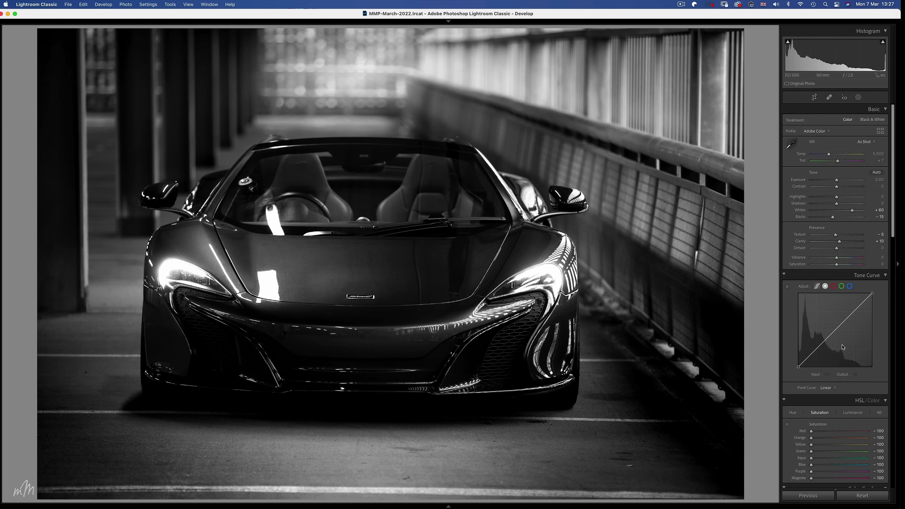
# Step: Set the HSL luminance of Yellow to +61, Green to +31 and Blue to +28, and compare the edit with the original photo
pyautogui.scroll(-5, 842, 348)
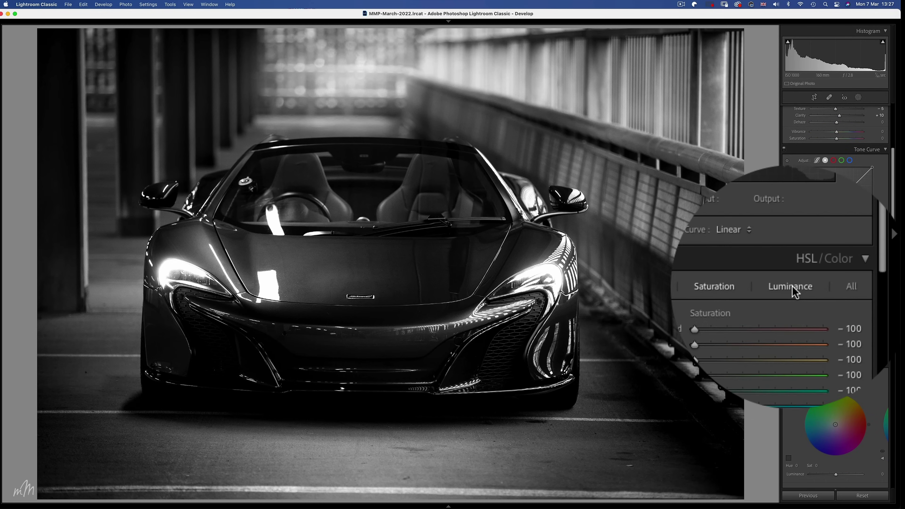
pyautogui.click(853, 287)
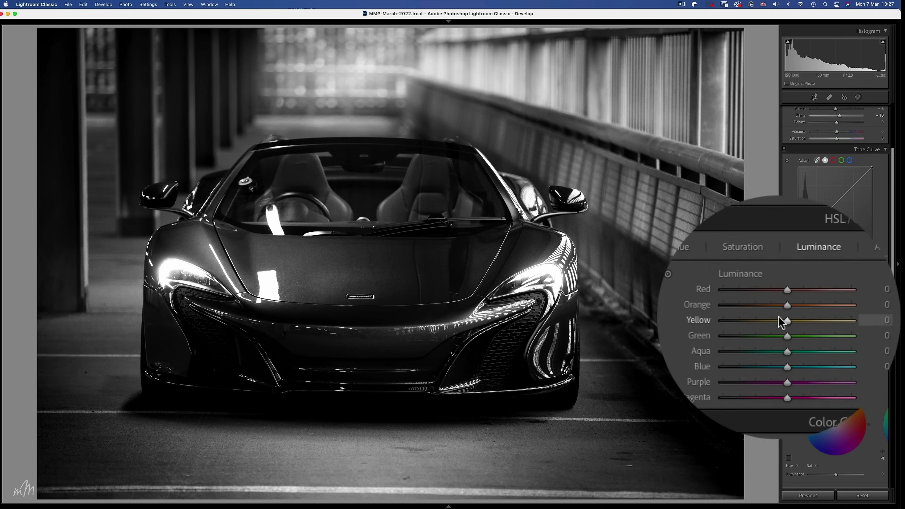
pyautogui.moveTo(779, 319); pyautogui.dragTo(796, 320)
pyautogui.moveTo(852, 321); pyautogui.dragTo(847, 342)
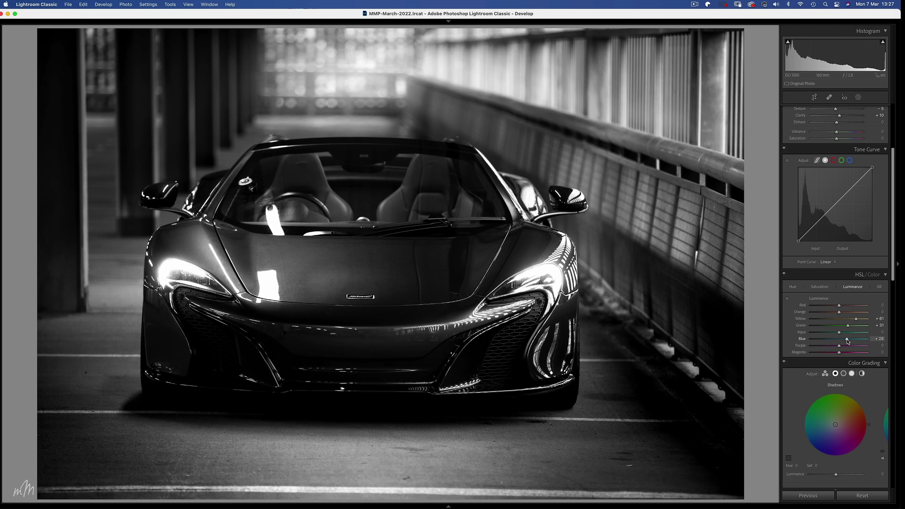
pyautogui.press('\\')
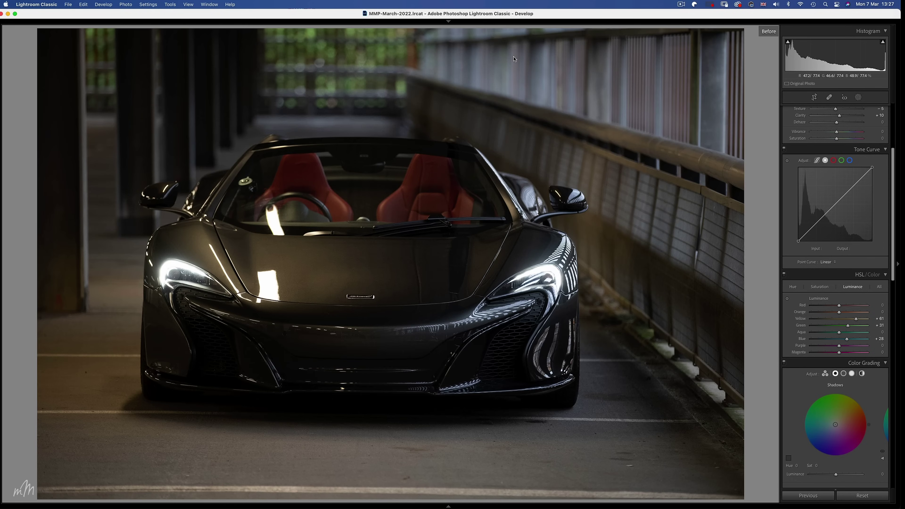
pyautogui.press('\\')
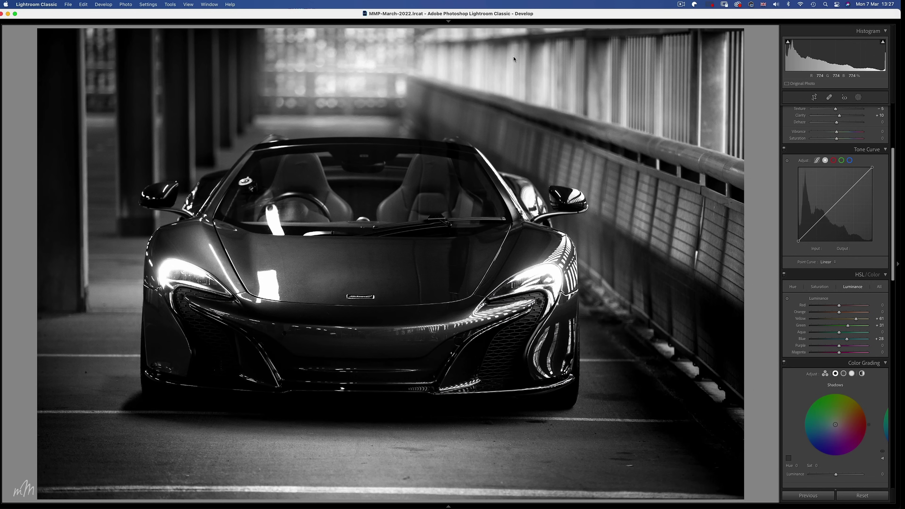
# Step: Bring back the seats' colour with Red saturation +100 and Orange saturation about -67, and shift the Orange hue to -55
pyautogui.click(820, 286)
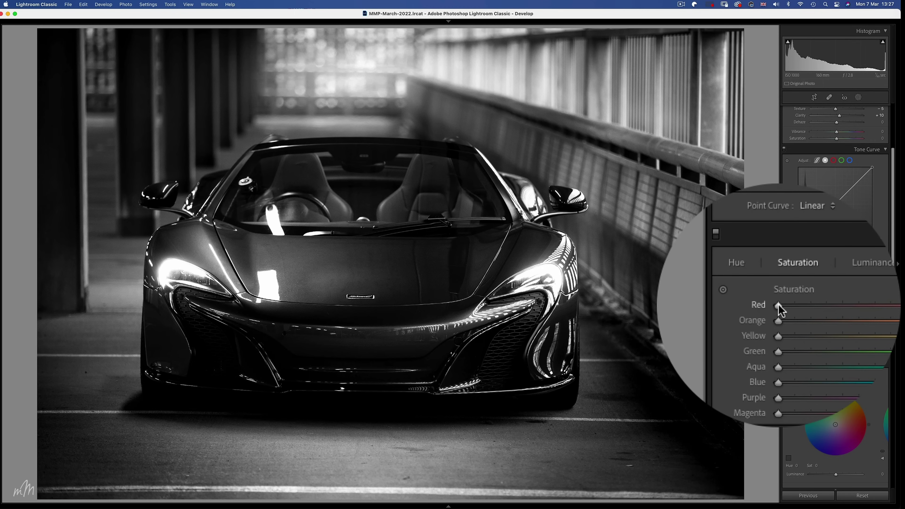
pyautogui.moveTo(780, 307); pyautogui.dragTo(842, 316)
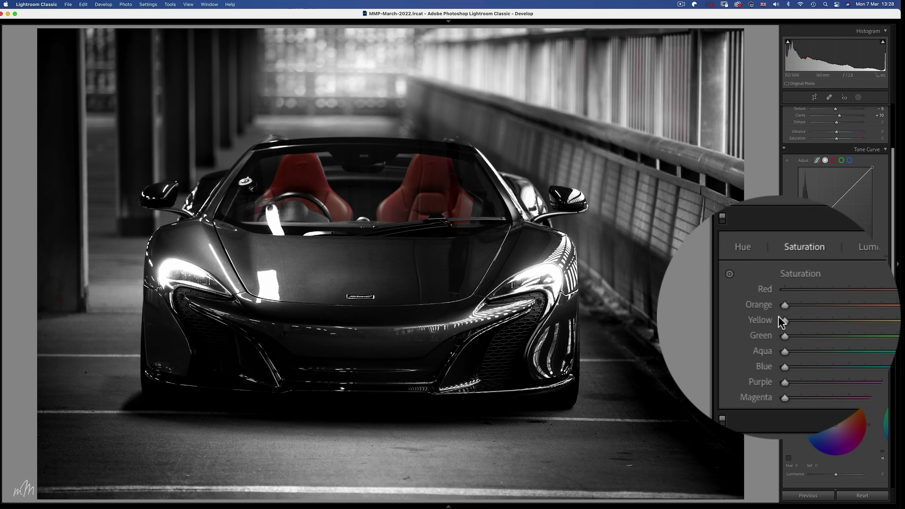
pyautogui.moveTo(780, 312); pyautogui.dragTo(794, 323)
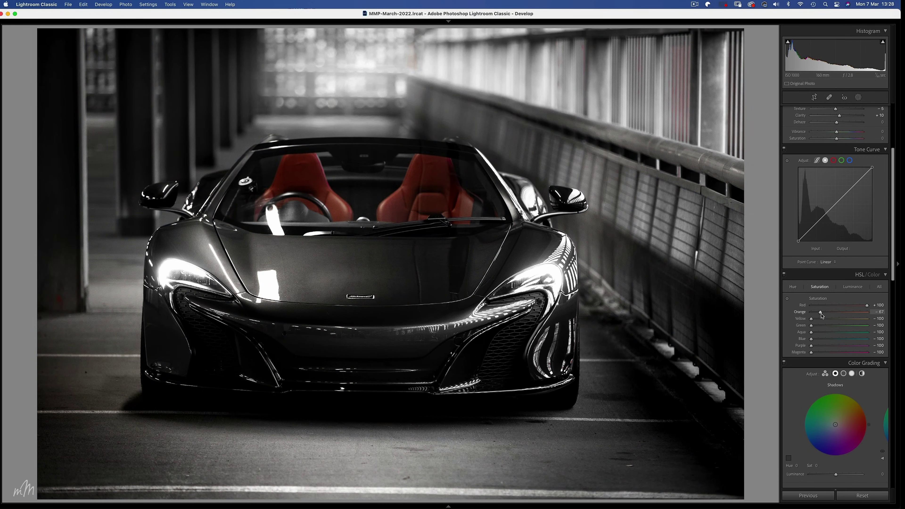
pyautogui.moveTo(812, 320)
pyautogui.mouseDown()
pyautogui.moveTo(851, 324)
pyautogui.moveTo(798, 327)
pyautogui.moveTo(852, 327)
pyautogui.moveTo(807, 333)
pyautogui.mouseUp()
pyautogui.click(793, 286)
pyautogui.moveTo(779, 313); pyautogui.dragTo(747, 314)
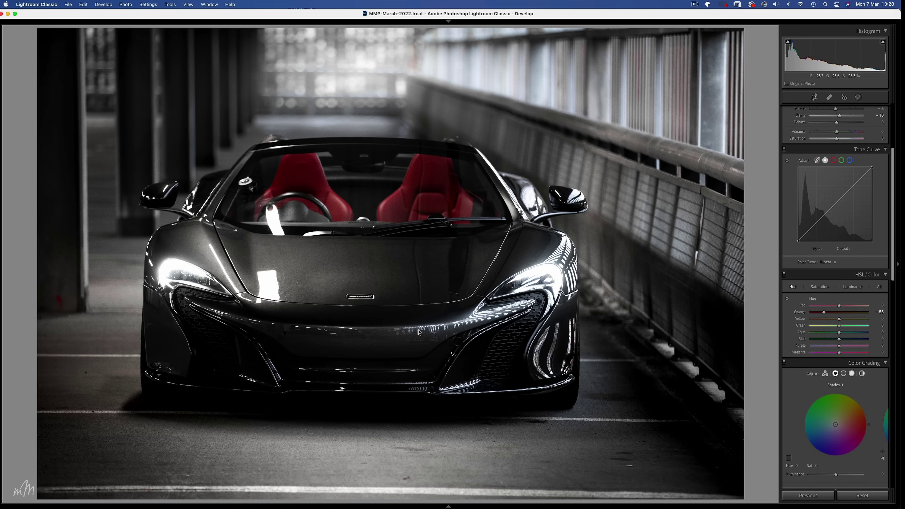
# Step: Colour grade the shadows with a blue tint around hue 215, saturation 32, lower Blending to its minimum, and refine the tint
pyautogui.scroll(-3, 834, 285)
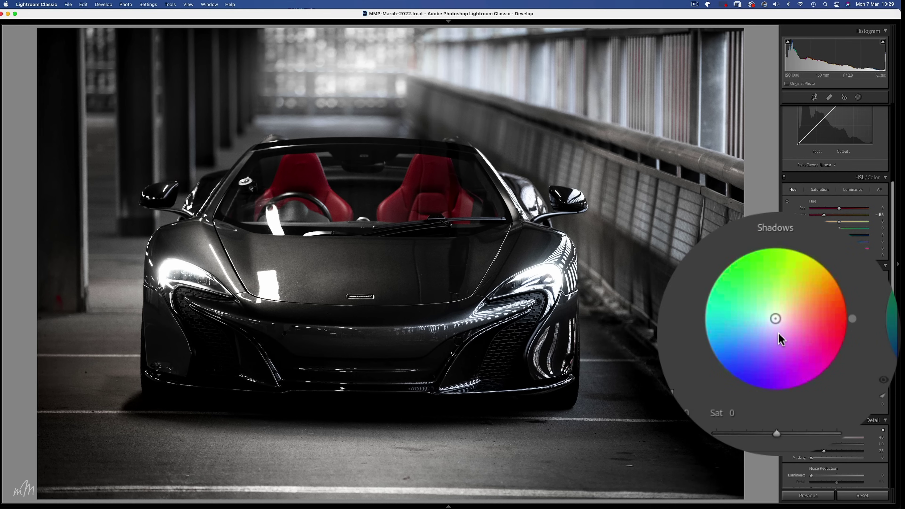
pyautogui.moveTo(779, 332); pyautogui.dragTo(780, 333)
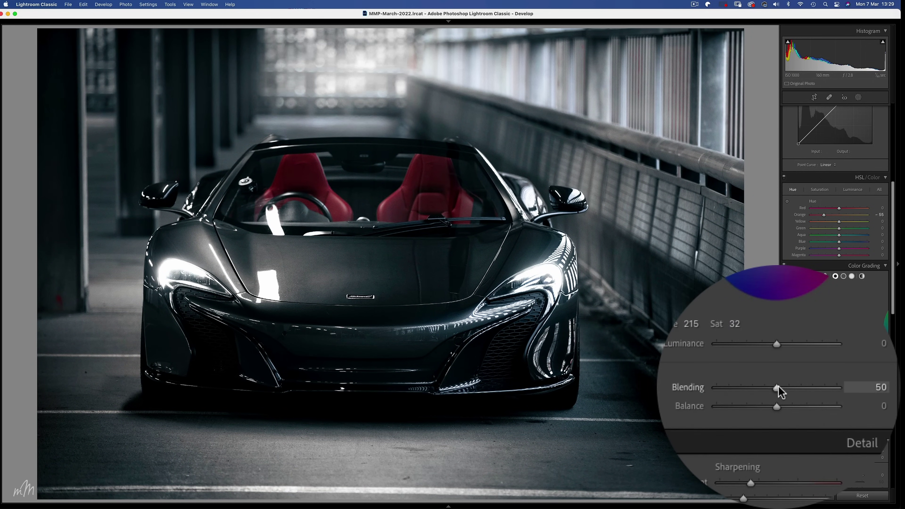
pyautogui.moveTo(778, 387)
pyautogui.mouseDown()
pyautogui.moveTo(821, 387)
pyautogui.moveTo(762, 387)
pyautogui.mouseUp()
pyautogui.moveTo(778, 334); pyautogui.dragTo(780, 332)
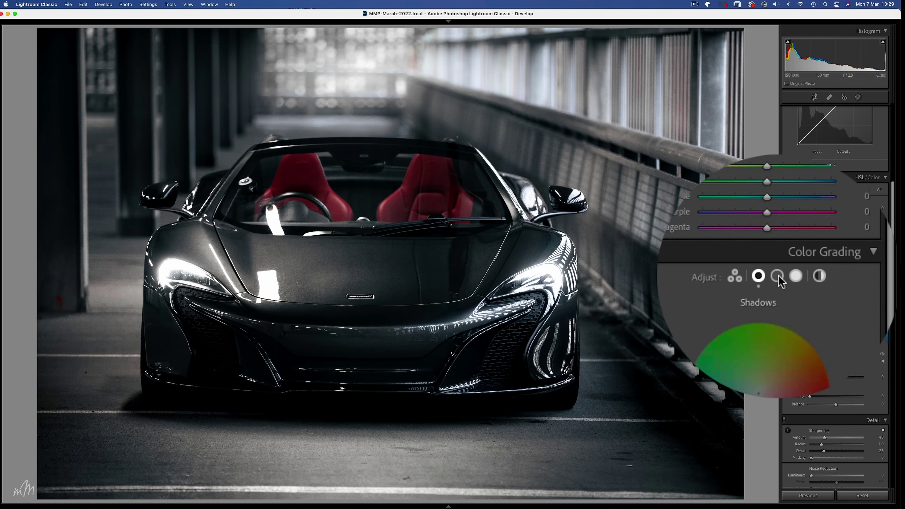
# Step: Colour grade the midtones to hue 203, saturation 13, and the highlights to hue 221, saturation 14
pyautogui.click(779, 278)
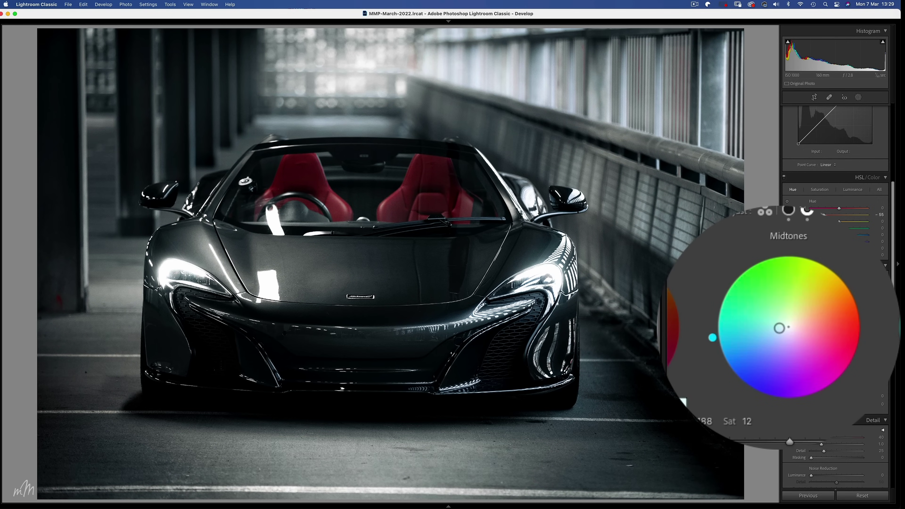
pyautogui.moveTo(780, 328); pyautogui.dragTo(780, 329)
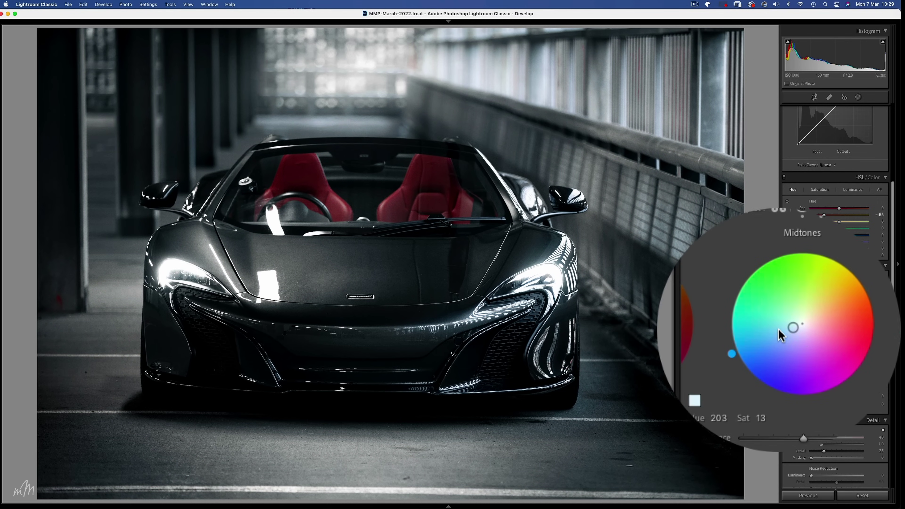
pyautogui.click(786, 278)
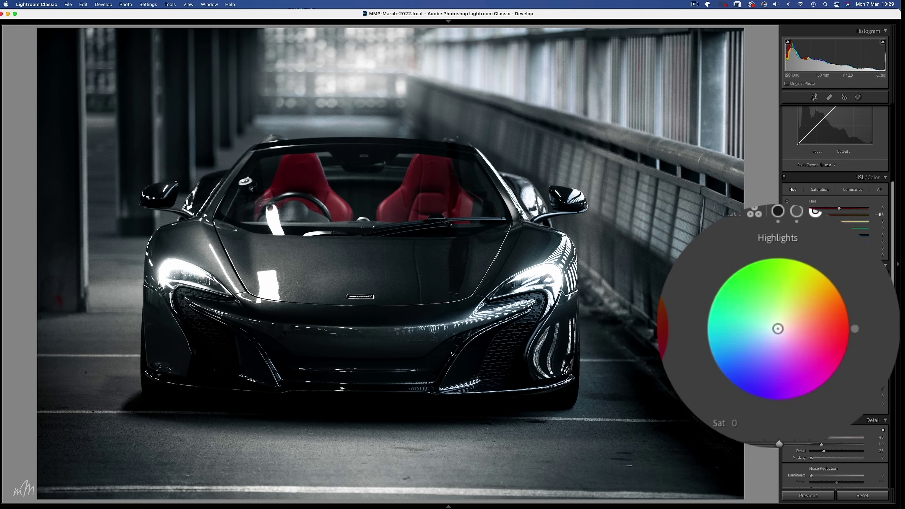
pyautogui.moveTo(779, 330); pyautogui.dragTo(780, 330)
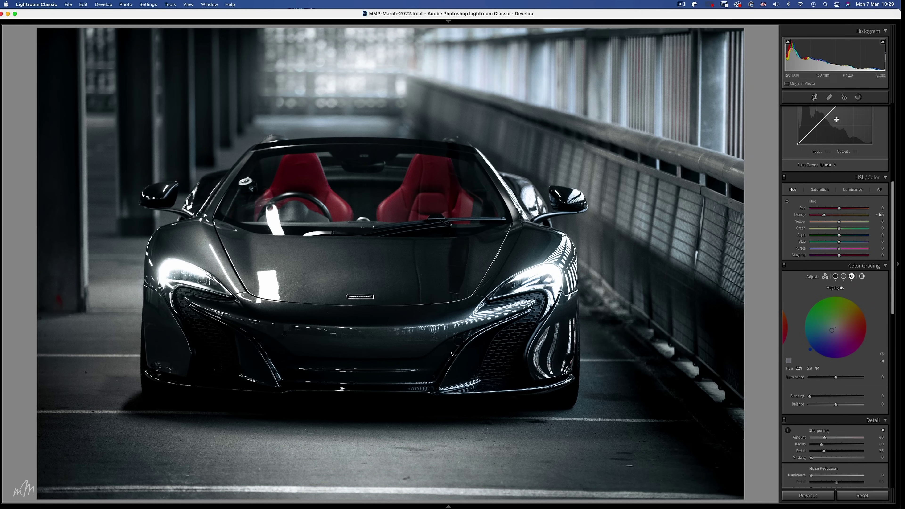
# Step: Paint a new brush mask over both red seats and raise its saturation
pyautogui.click(858, 97)
pyautogui.click(742, 91)
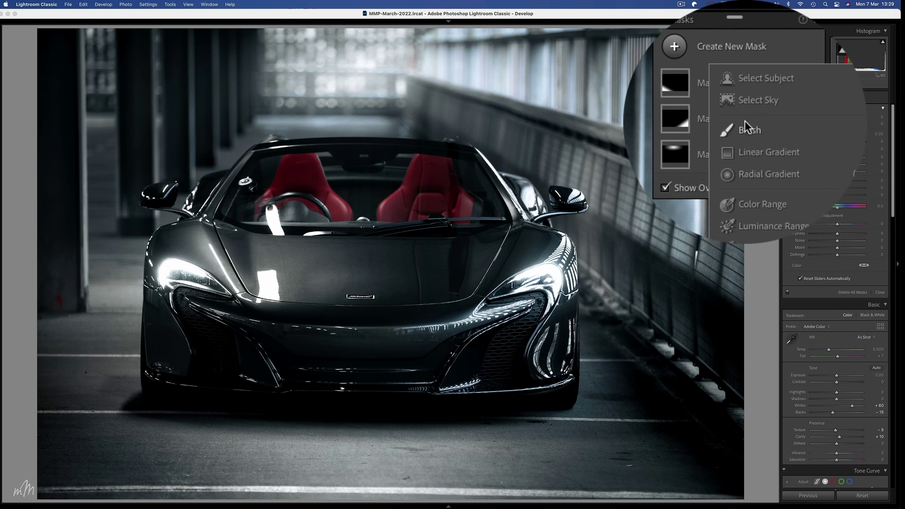
pyautogui.click(747, 75)
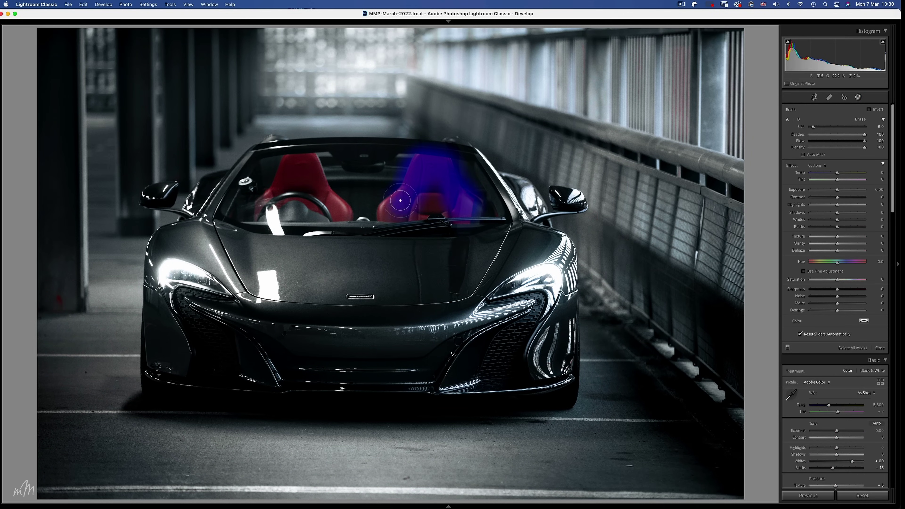
pyautogui.moveTo(344, 211); pyautogui.dragTo(309, 165)
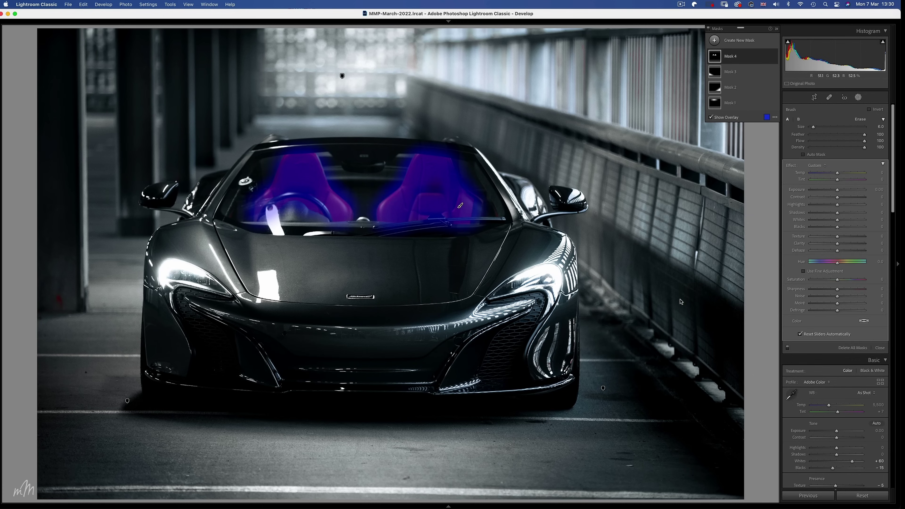
pyautogui.click(848, 280)
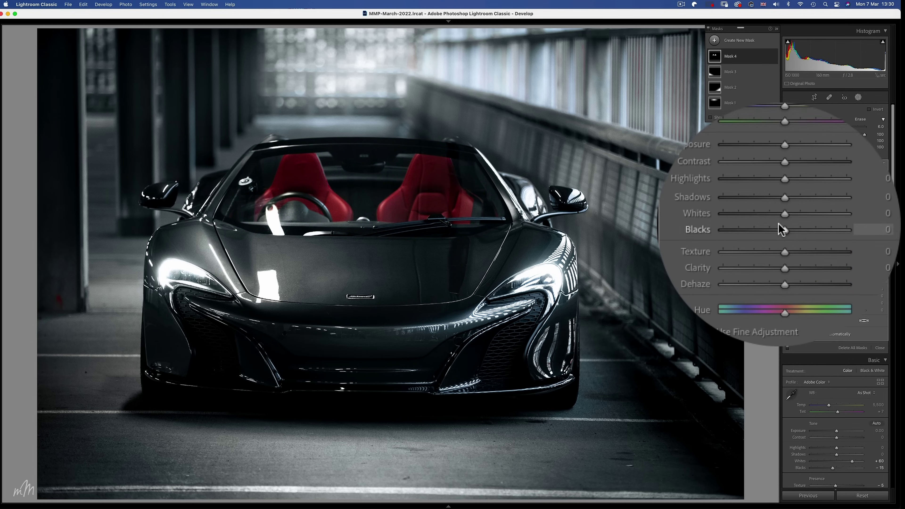
# Step: Adjust the blacks in the red seats' mask and fine-tune the sports car photo's overall vibrance
pyautogui.moveTo(838, 214); pyautogui.dragTo(837, 228)
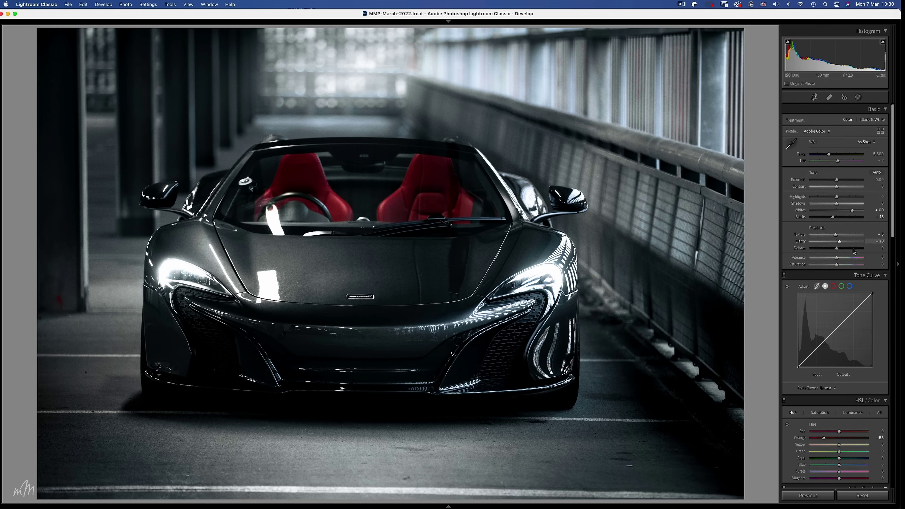
pyautogui.moveTo(838, 258); pyautogui.dragTo(839, 258)
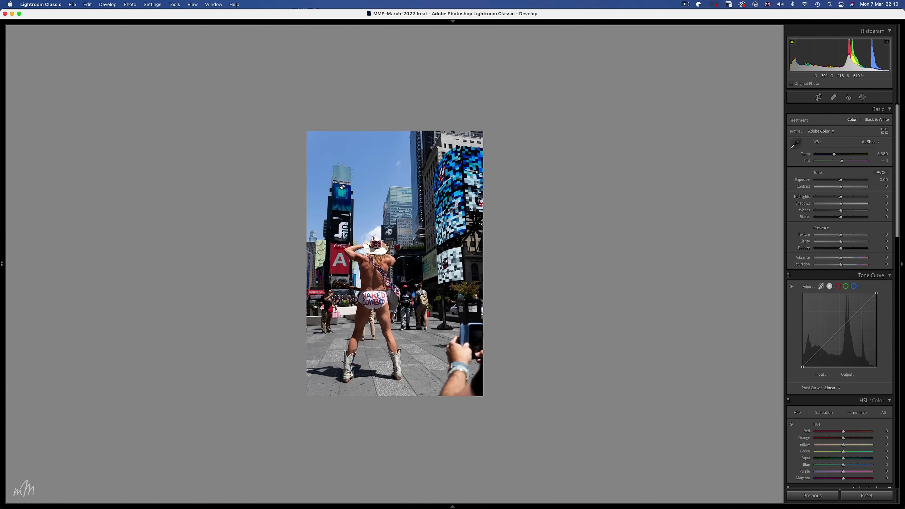
# Step: Crop a strip off the top of the Times Square cowboy photo and set all eight HSL saturation values to -100
pyautogui.click(819, 98)
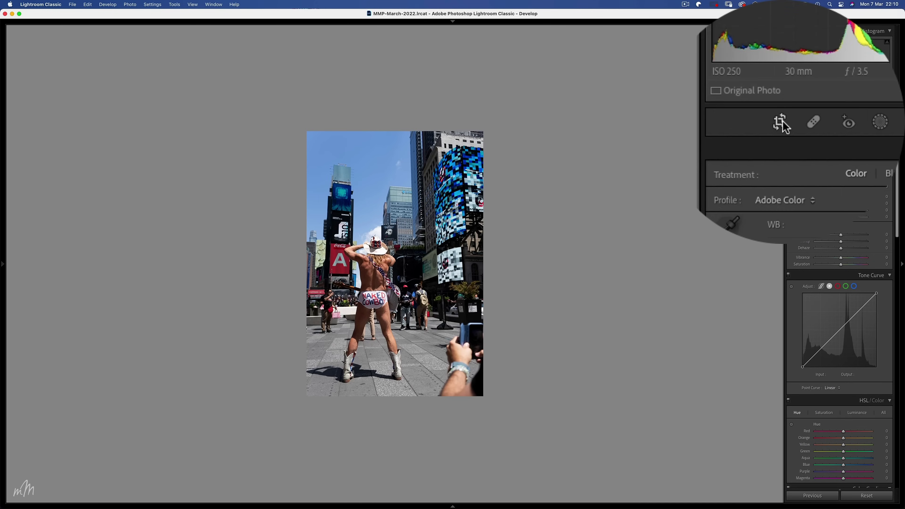
pyautogui.moveTo(393, 33); pyautogui.dragTo(395, 49)
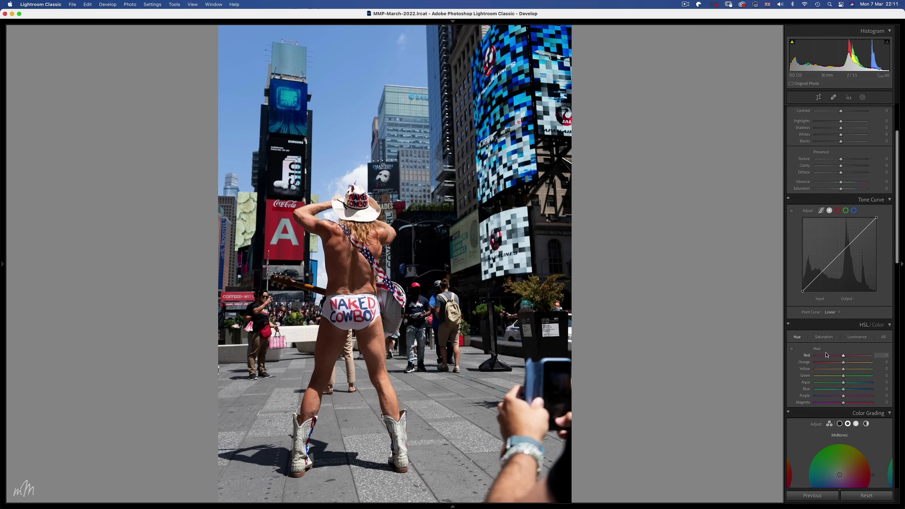
pyautogui.click(824, 338)
pyautogui.moveTo(843, 356); pyautogui.dragTo(802, 371)
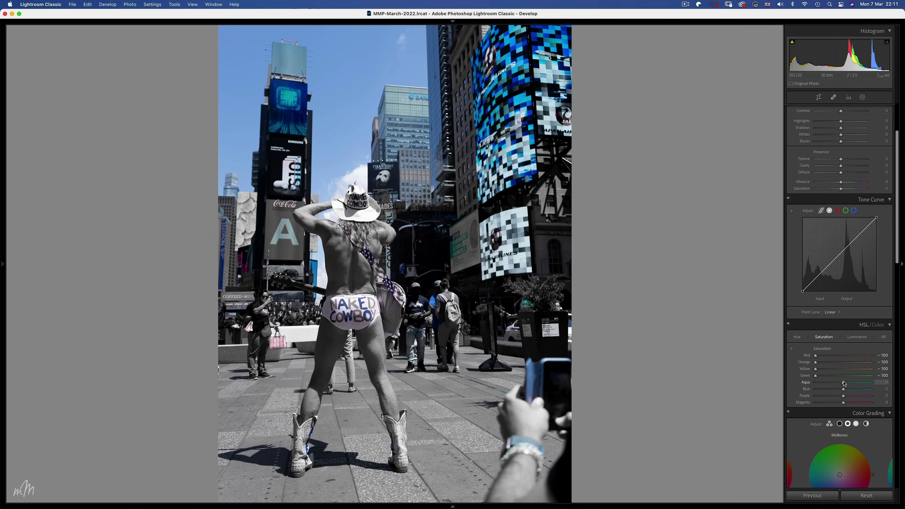
pyautogui.moveTo(847, 390); pyautogui.dragTo(813, 390)
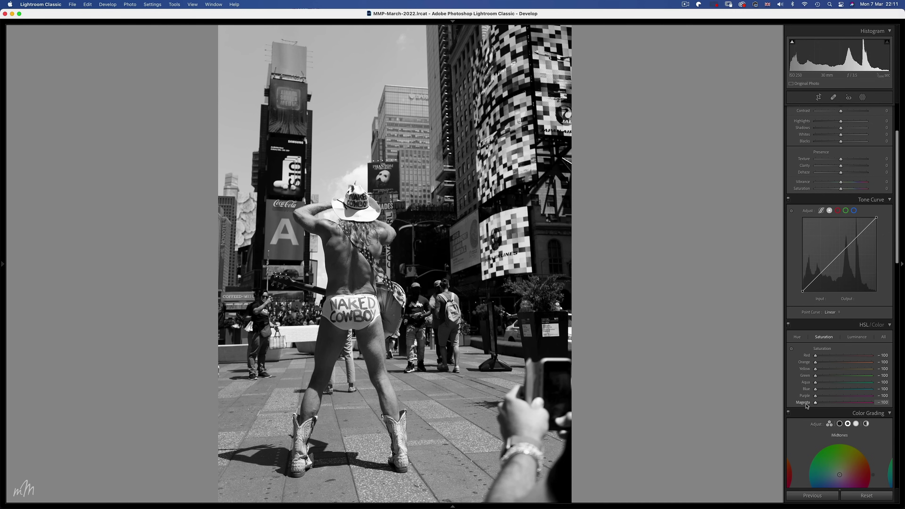
# Step: Set the cowboy photo's Whites to +45, Blacks to -20, Highlights to -16 and Shadows to -18
pyautogui.moveTo(842, 134); pyautogui.dragTo(856, 139)
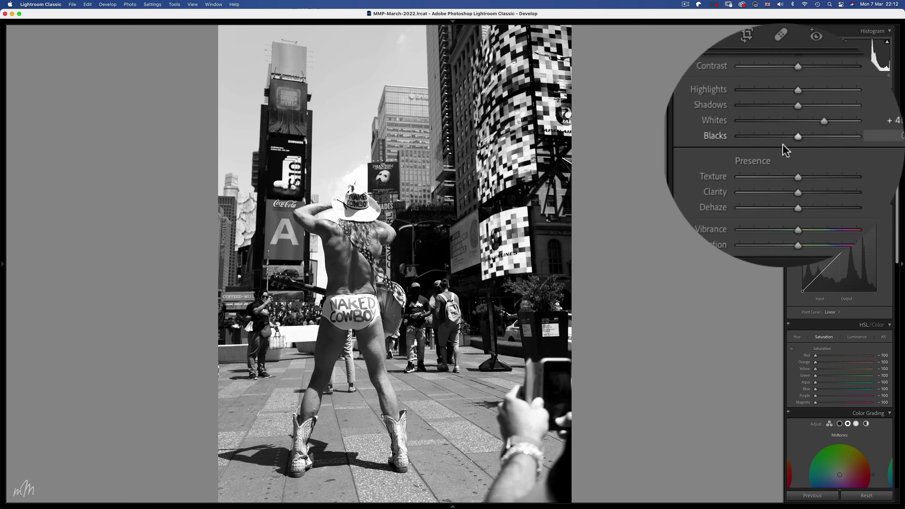
pyautogui.moveTo(785, 147); pyautogui.dragTo(783, 122)
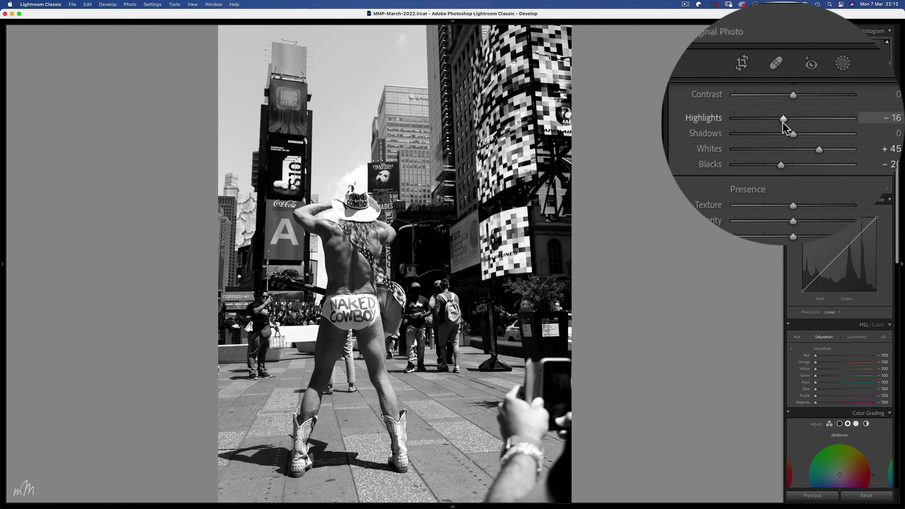
pyautogui.moveTo(784, 128); pyautogui.dragTo(783, 126)
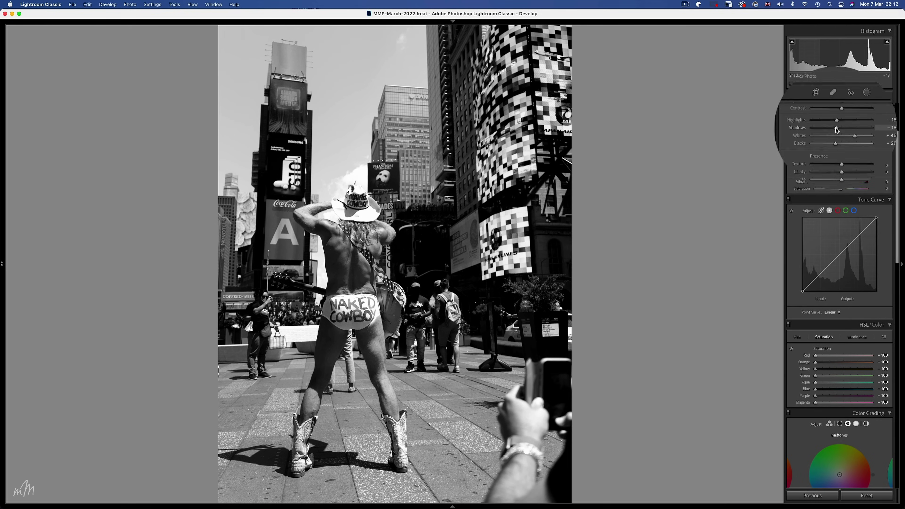
# Step: Darken the sky with a linear gradient mask from the photo's top edge, with Exposure -1.02 and Blacks -47
pyautogui.scroll(5, 649, 141)
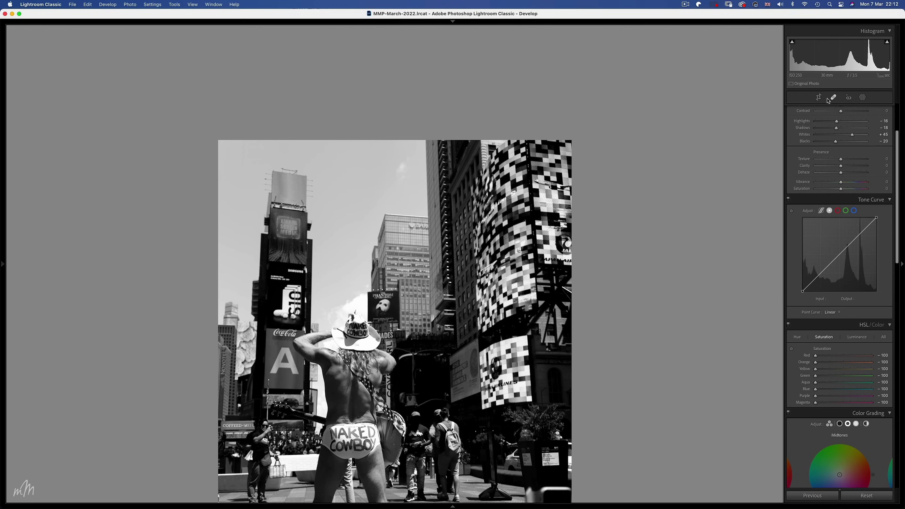
pyautogui.click(863, 97)
pyautogui.click(811, 152)
pyautogui.moveTo(376, 145); pyautogui.dragTo(379, 274)
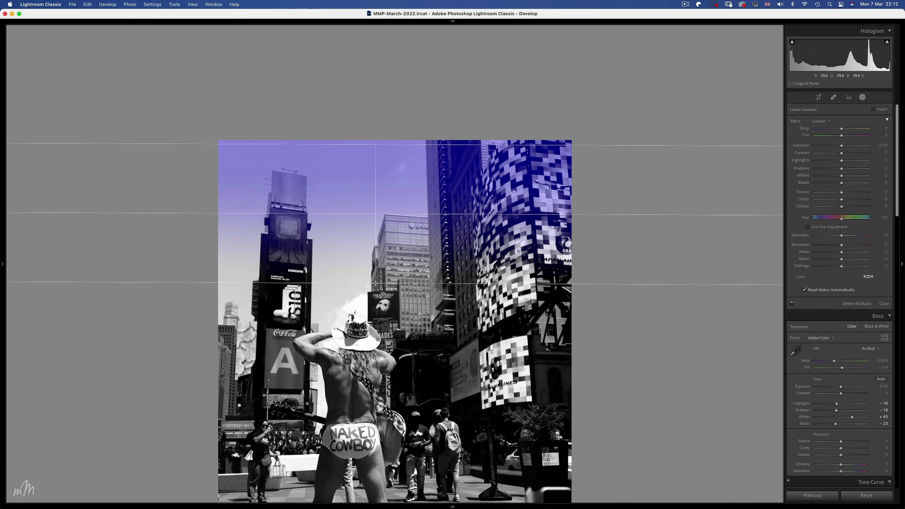
pyautogui.moveTo(842, 146); pyautogui.dragTo(835, 146)
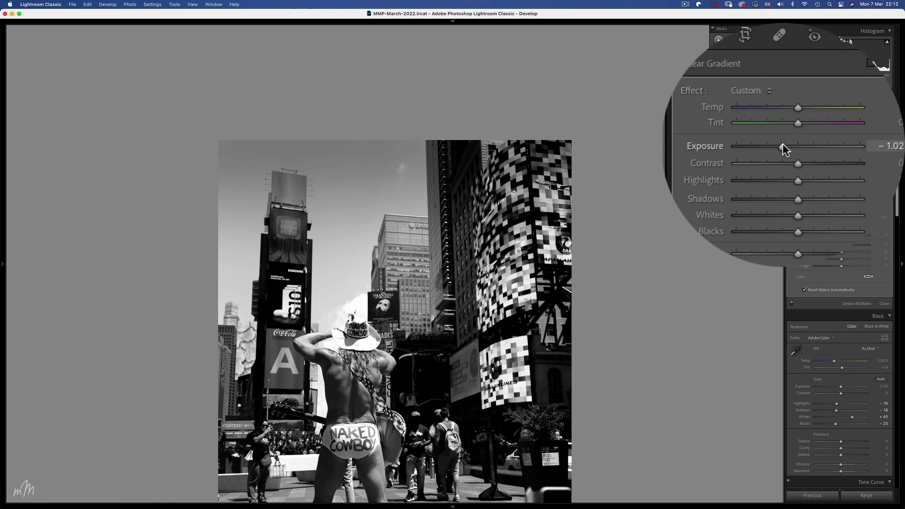
pyautogui.moveTo(841, 181); pyautogui.dragTo(830, 181)
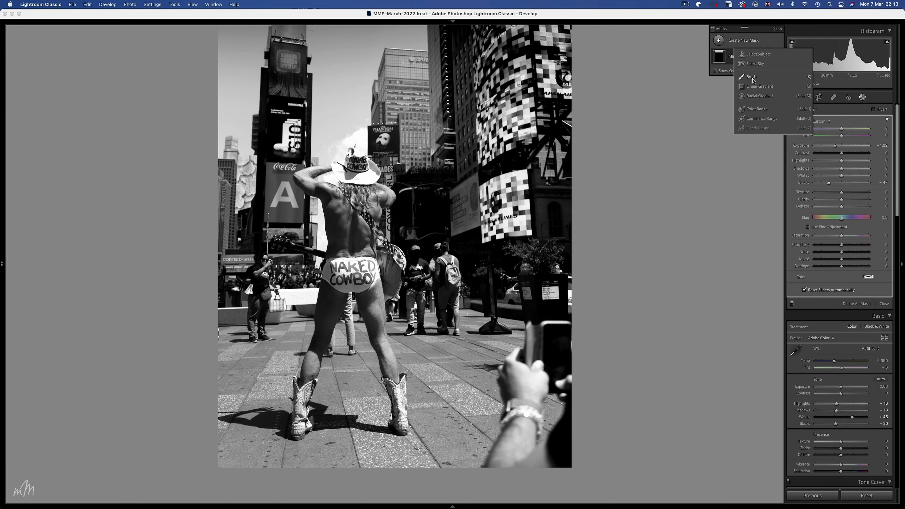
# Step: Add a diagonal linear gradient over the photo's lower-left corner with Exposure -0.82 and reduced Blacks
pyautogui.click(759, 86)
pyautogui.moveTo(245, 452); pyautogui.dragTo(323, 353)
pyautogui.moveTo(842, 146); pyautogui.dragTo(837, 149)
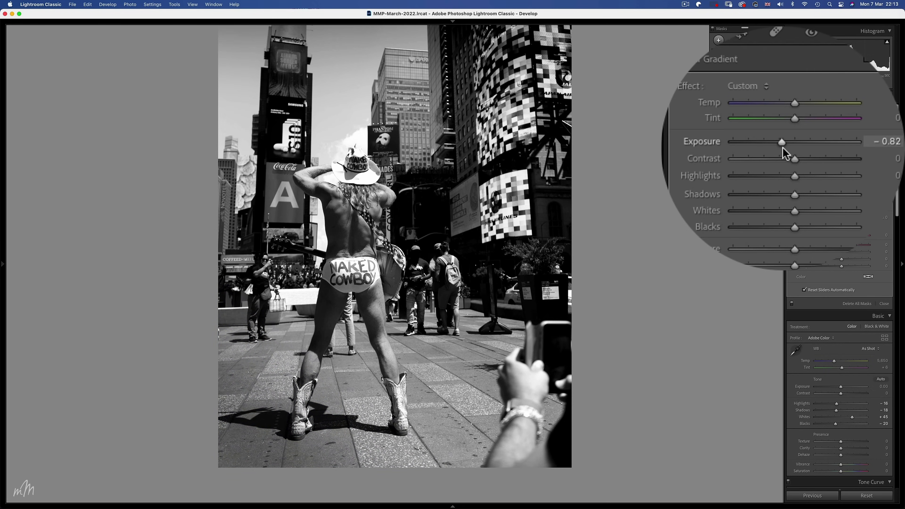
pyautogui.moveTo(795, 185); pyautogui.dragTo(782, 186)
# Step: Add a radial gradient mask over the hand holding the phone and lower its Highlights and Blacks
pyautogui.click(737, 56)
pyautogui.click(752, 121)
pyautogui.moveTo(528, 401); pyautogui.dragTo(551, 418)
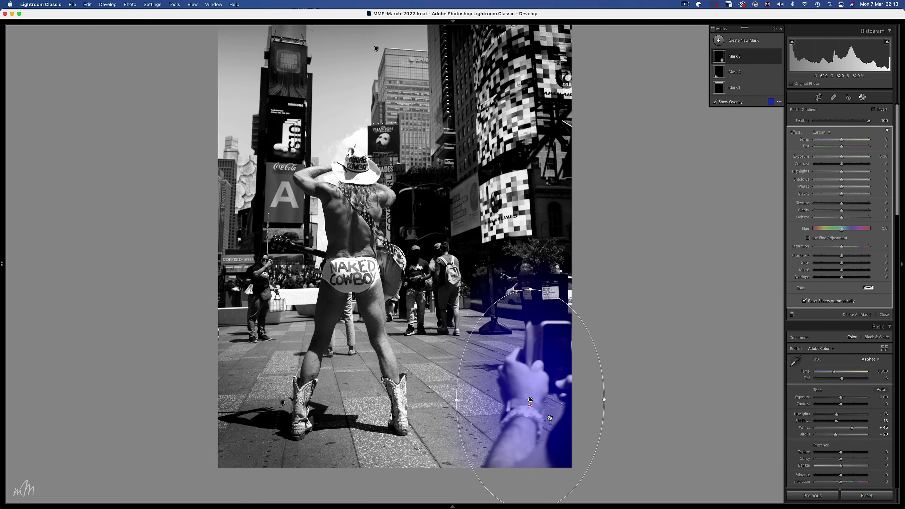
pyautogui.moveTo(841, 171); pyautogui.dragTo(829, 176)
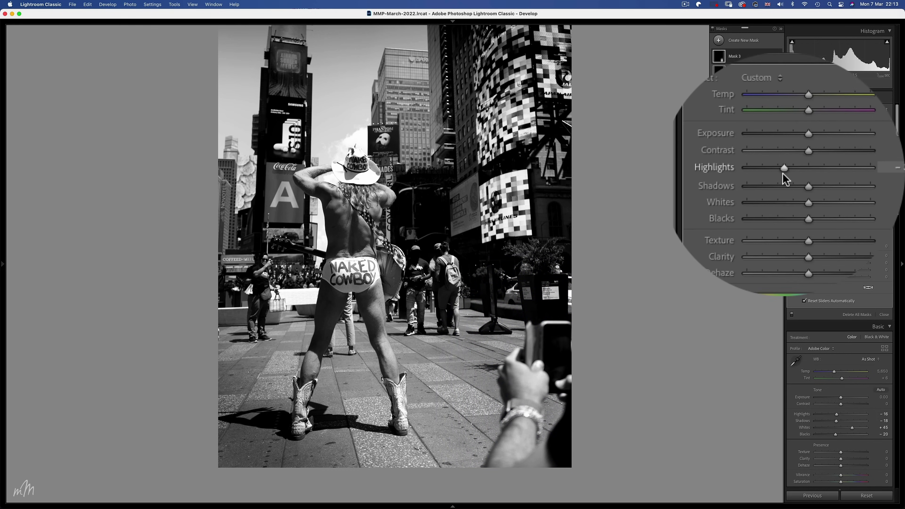
pyautogui.moveTo(841, 190); pyautogui.dragTo(827, 191)
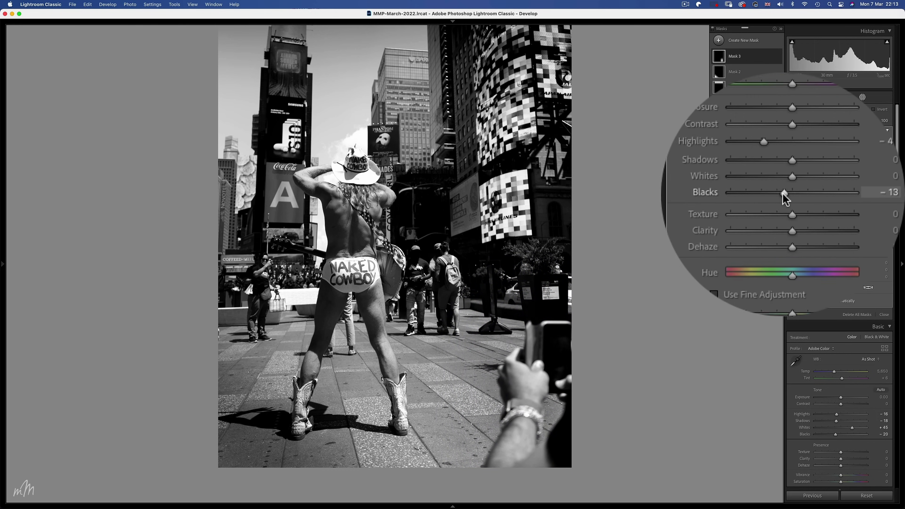
pyautogui.click(884, 314)
# Step: Bring back the Red and Orange saturation and some of the Blue in the cowboy photo
pyautogui.scroll(-5, 845, 326)
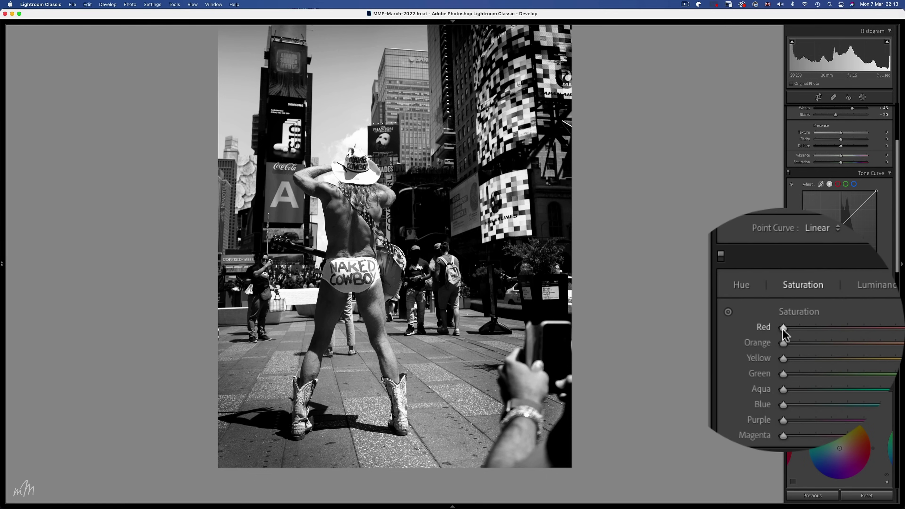
pyautogui.moveTo(784, 328); pyautogui.dragTo(789, 327)
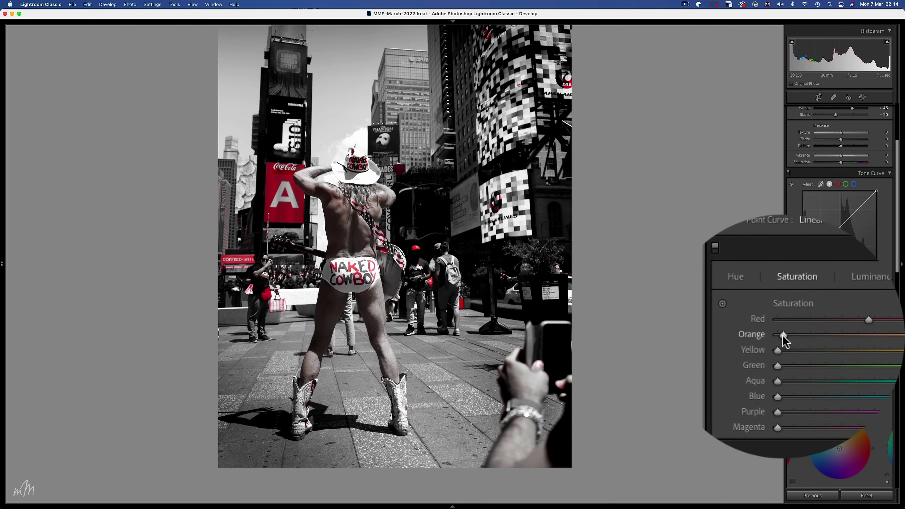
pyautogui.click(783, 337)
pyautogui.moveTo(783, 337); pyautogui.dragTo(783, 376)
# Step: Set the Red luminance to +29 and lower the Blue luminance to deepen the sky
pyautogui.click(794, 314)
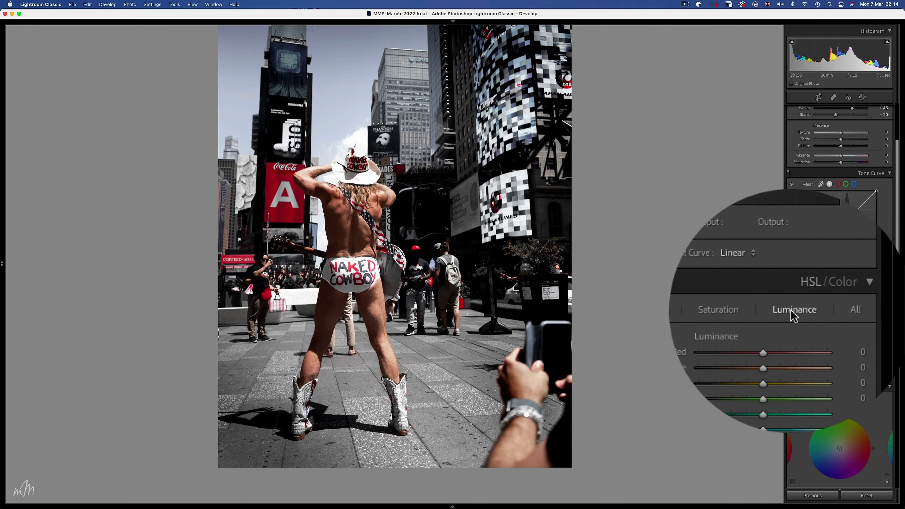
pyautogui.moveTo(783, 331); pyautogui.dragTo(786, 330)
pyautogui.scroll(3, 656, 282)
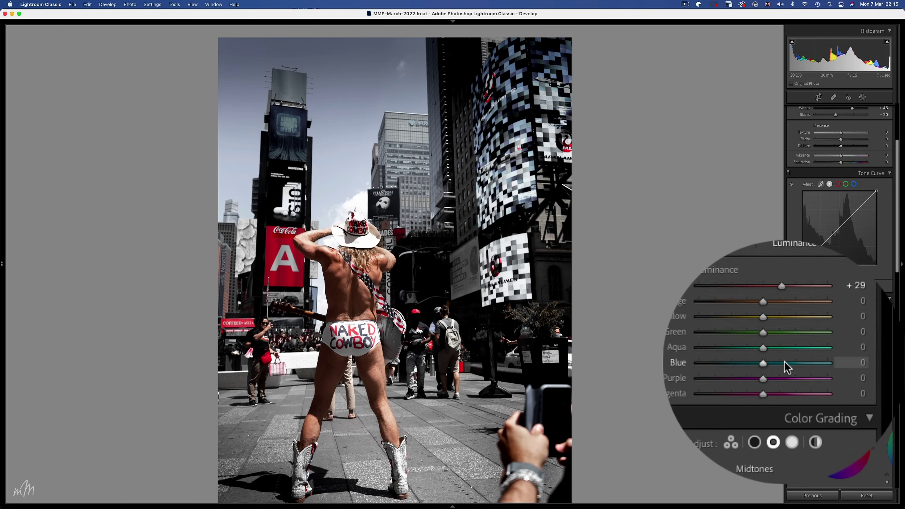
pyautogui.moveTo(787, 363); pyautogui.dragTo(783, 363)
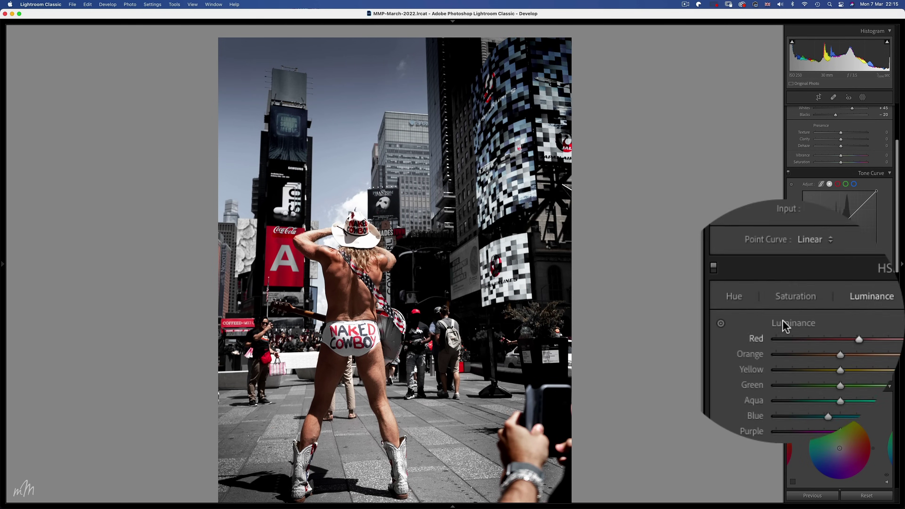
# Step: Shift the Blue hue to -40 for a teal sky and compare the edit with the original photo
pyautogui.click(785, 315)
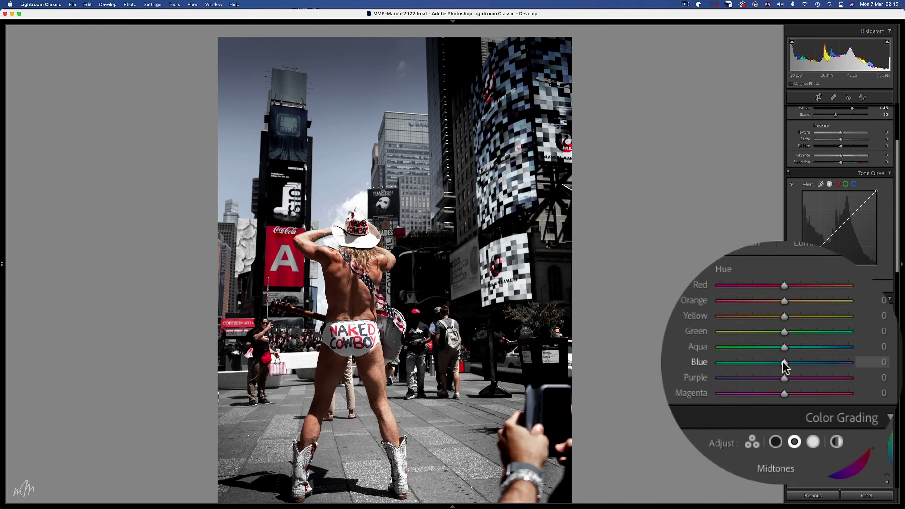
pyautogui.moveTo(783, 362); pyautogui.dragTo(784, 362)
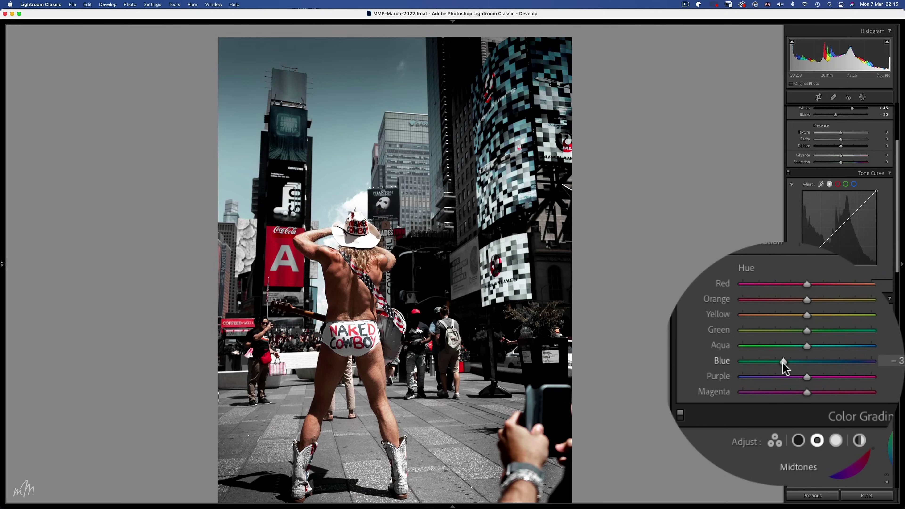
pyautogui.press('\\')
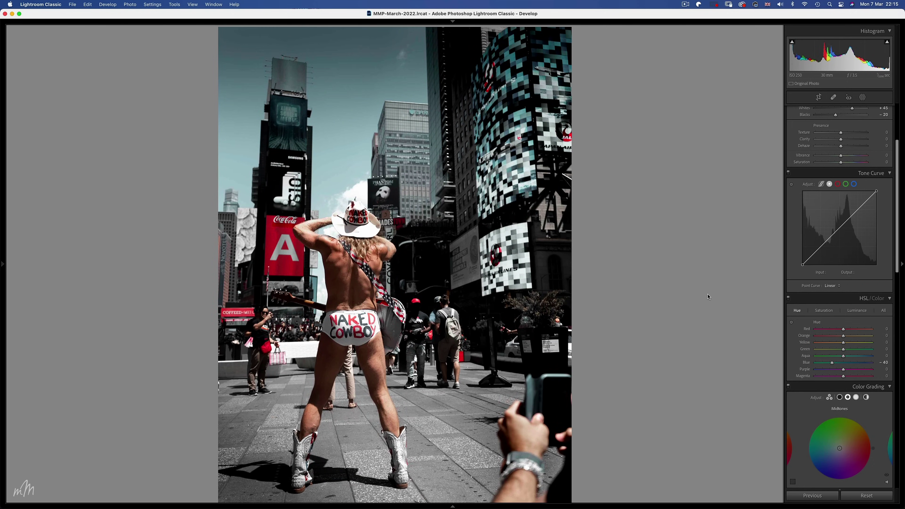
pyautogui.press('\\')
# Step: Colour grade the cowboy photo's shadows with a slight pinkish-red tint
pyautogui.scroll(-5, 837, 392)
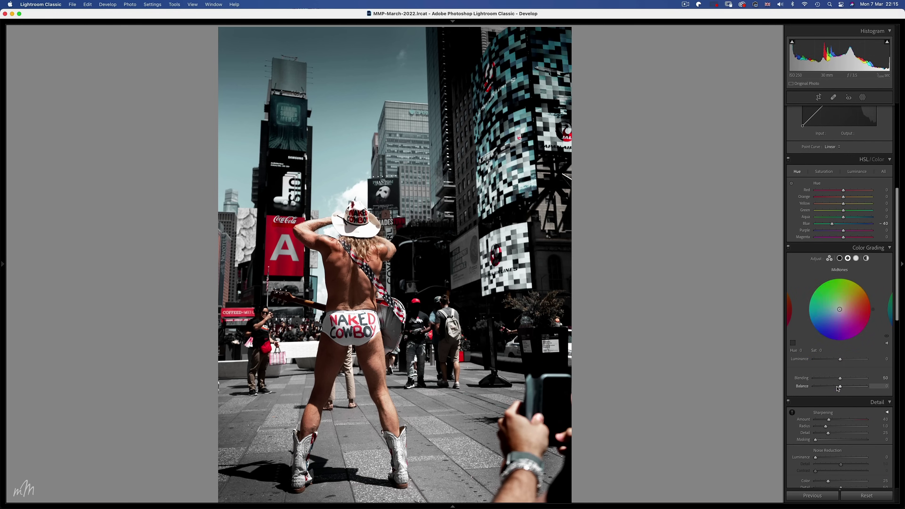
pyautogui.click(840, 258)
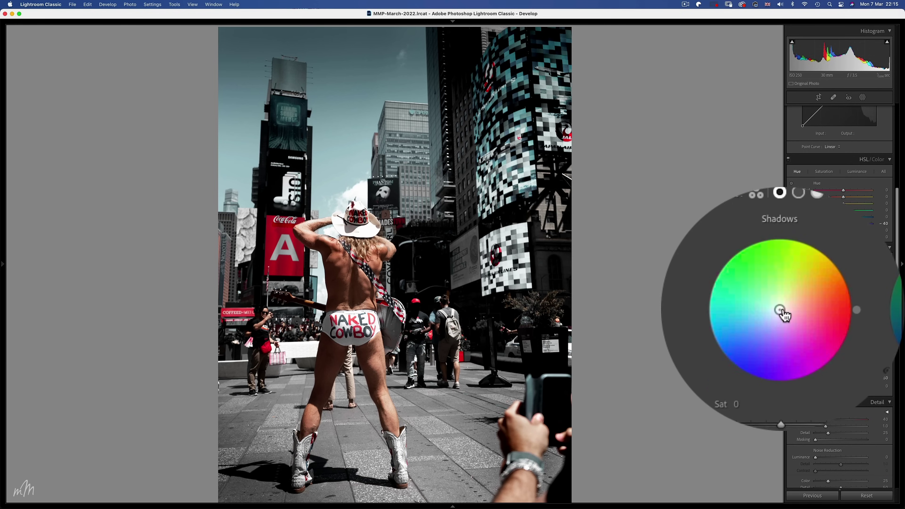
pyautogui.moveTo(783, 310); pyautogui.dragTo(784, 316)
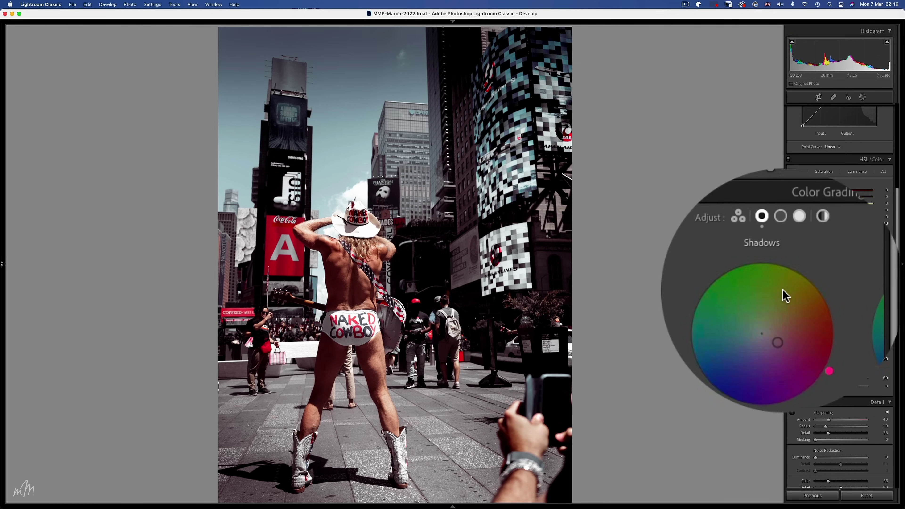
# Step: Colour grade the midtones with a slight teal tint and add a tint to the highlights
pyautogui.click(783, 259)
pyautogui.moveTo(782, 315); pyautogui.dragTo(784, 309)
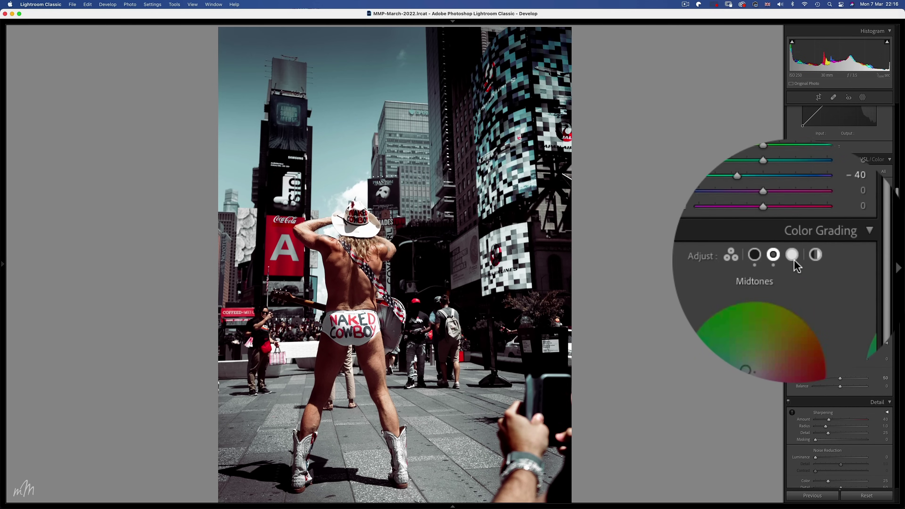
pyautogui.click(793, 259)
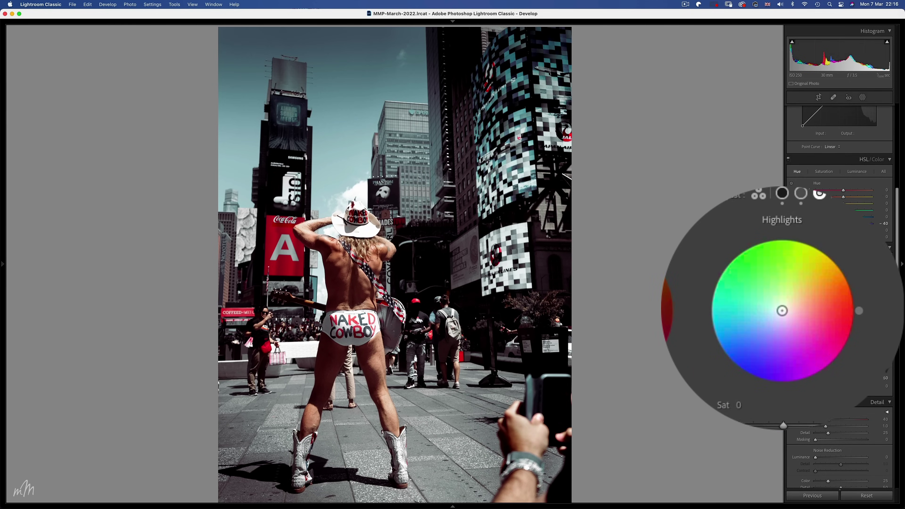
pyautogui.moveTo(783, 306); pyautogui.dragTo(784, 306)
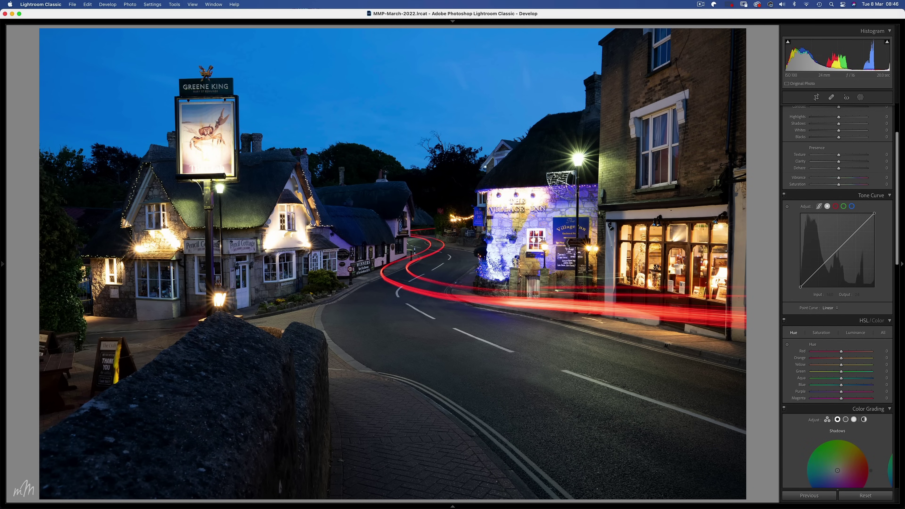
# Step: Remove all colour from the night-time village street photo by setting all eight HSL saturation values to -100
pyautogui.scroll(-5, 838, 266)
pyautogui.click(821, 224)
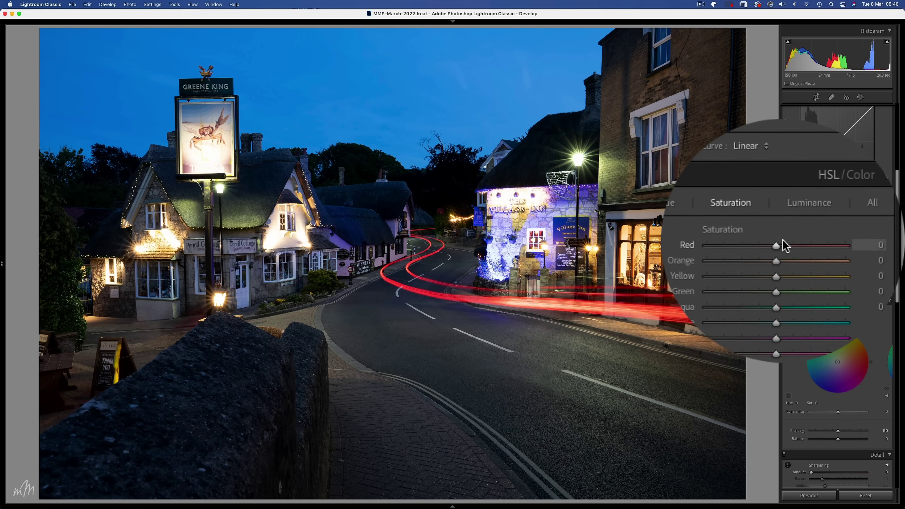
pyautogui.moveTo(843, 245)
pyautogui.mouseDown()
pyautogui.moveTo(809, 244)
pyautogui.moveTo(834, 252)
pyautogui.mouseUp()
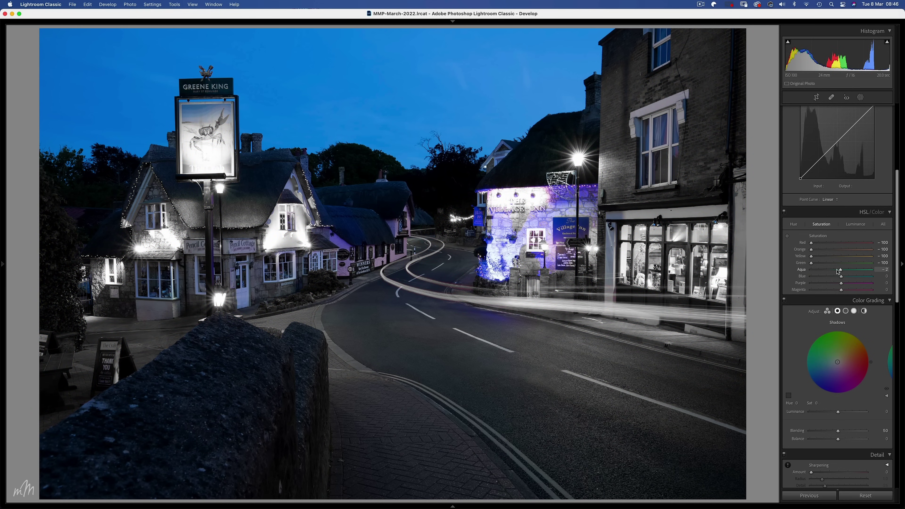
pyautogui.moveTo(842, 277); pyautogui.dragTo(808, 284)
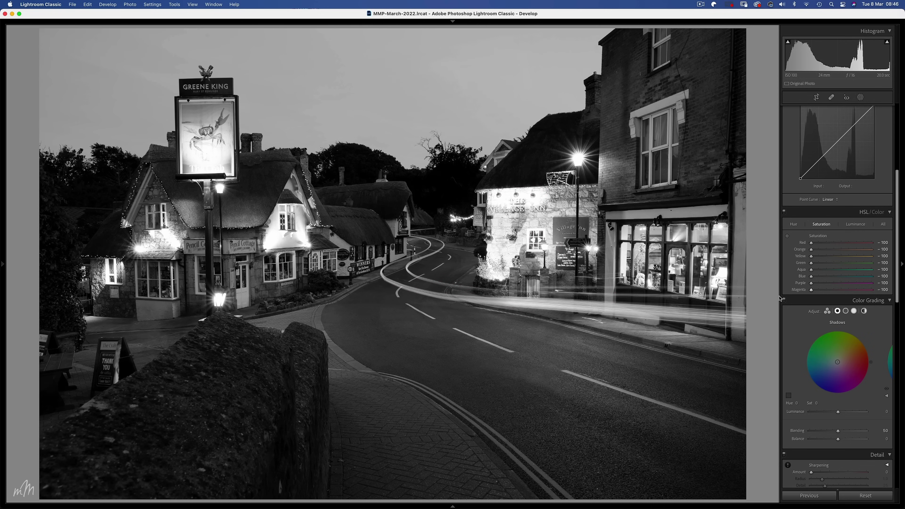
pyautogui.scroll(5, 837, 227)
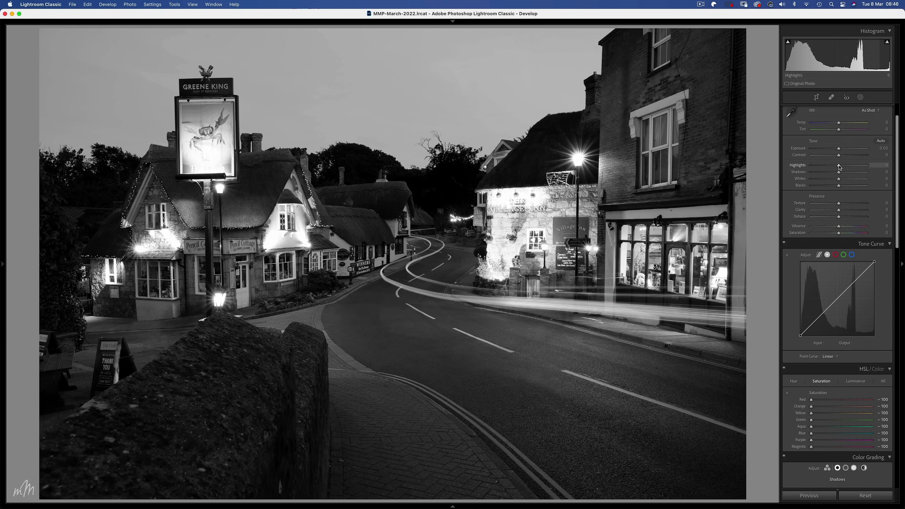
# Step: Set the village photo's Highlights to -39, Blacks to -40 and Clarity to +5
pyautogui.moveTo(839, 167); pyautogui.dragTo(827, 171)
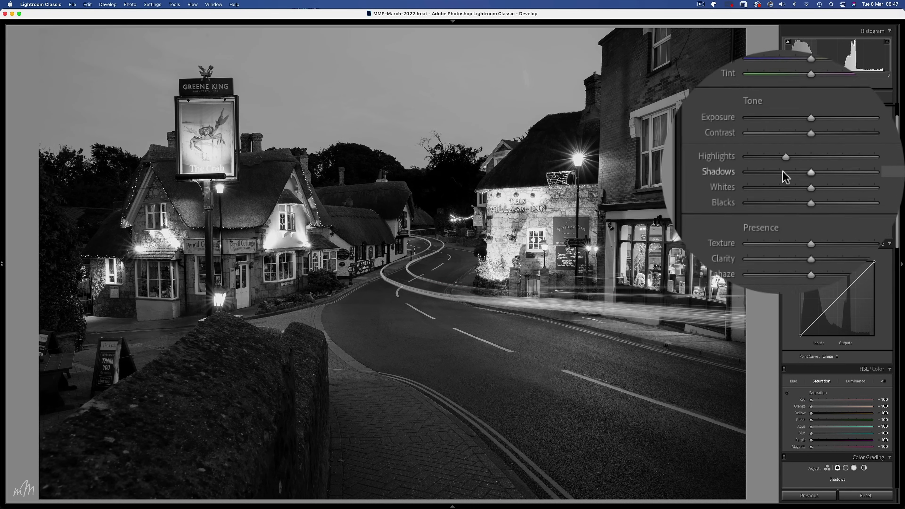
pyautogui.moveTo(842, 184); pyautogui.dragTo(844, 209)
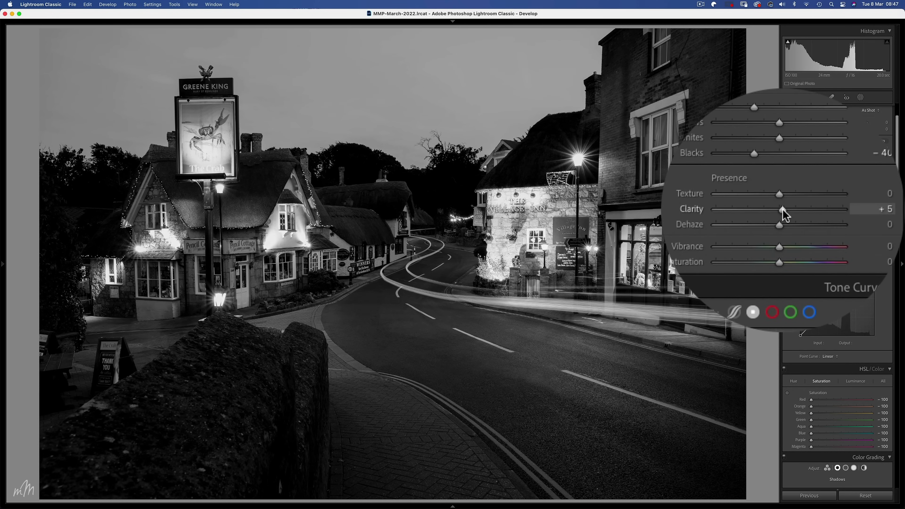
# Step: Darken the sky with a linear gradient mask drawn down from the top edge, with Exposure -0.81 and Blacks about -51
pyautogui.click(803, 124)
pyautogui.click(786, 152)
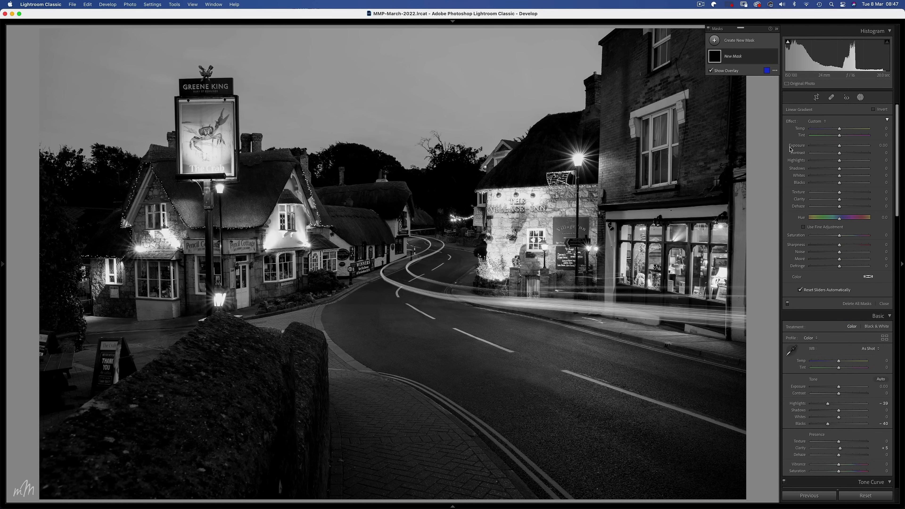
pyautogui.moveTo(322, 34); pyautogui.dragTo(323, 143)
pyautogui.press('o')
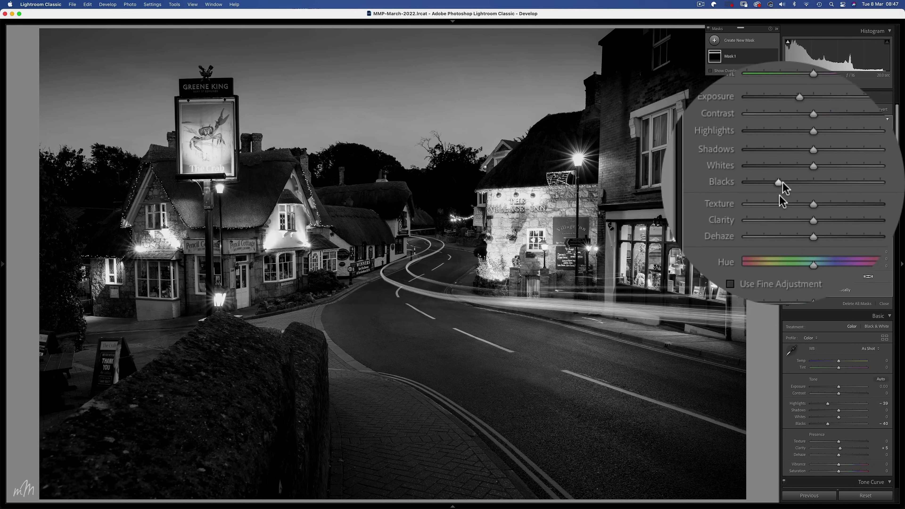
# Step: Brighten the foreground stone wall with a tilted radial gradient mask, setting its Exposure to 1.02 and Whites to 60
pyautogui.click(742, 41)
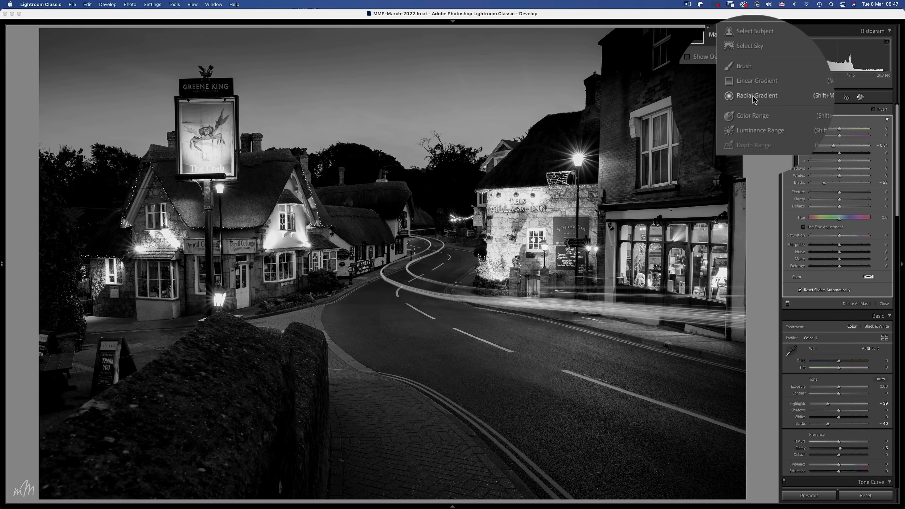
pyautogui.click(752, 96)
pyautogui.moveTo(218, 493); pyautogui.dragTo(285, 501)
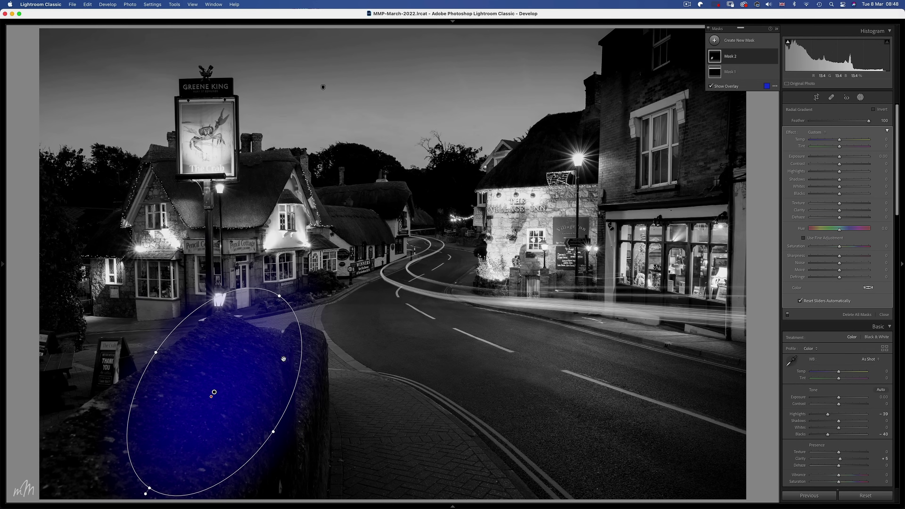
pyautogui.moveTo(840, 158); pyautogui.dragTo(847, 158)
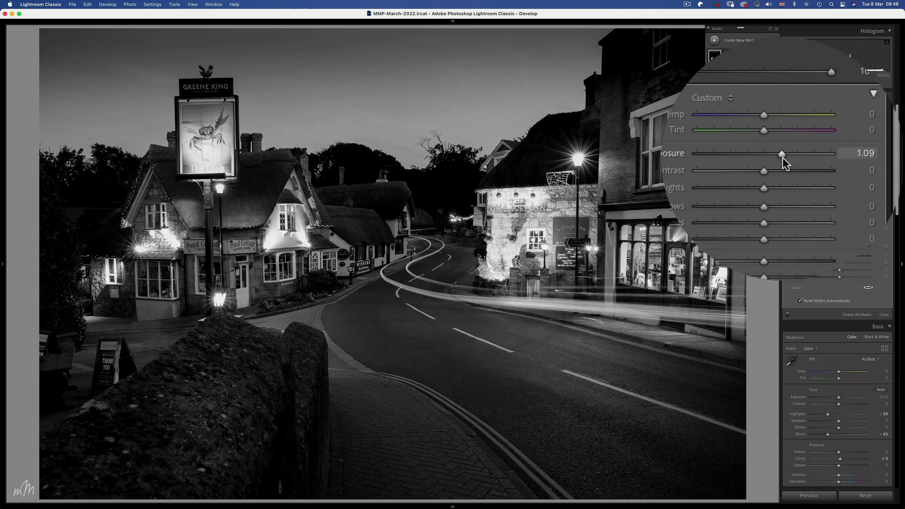
pyautogui.moveTo(783, 190); pyautogui.dragTo(794, 192)
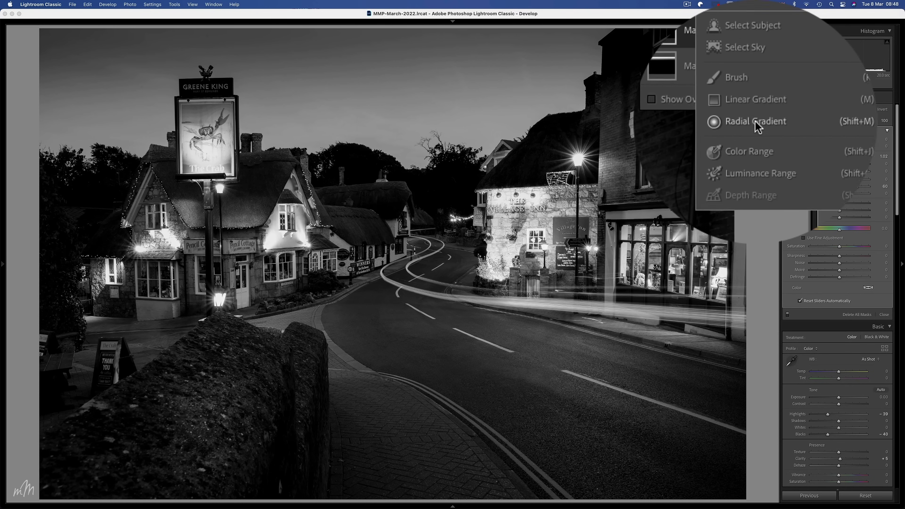
# Step: Brighten the road in the foreground with a large tilted radial gradient mask, setting its Exposure to 0.56
pyautogui.click(757, 121)
pyautogui.moveTo(541, 368); pyautogui.dragTo(697, 442)
pyautogui.moveTo(543, 368); pyautogui.dragTo(597, 407)
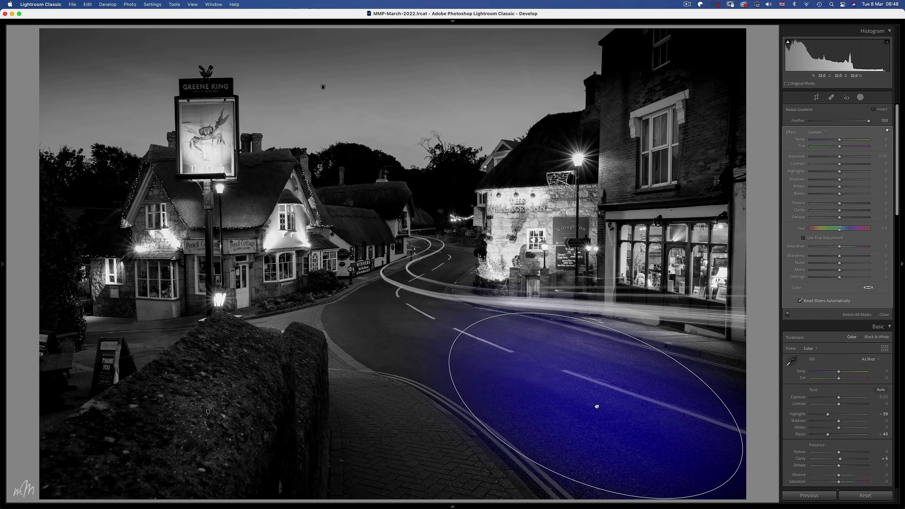
pyautogui.moveTo(626, 334); pyautogui.dragTo(625, 343)
pyautogui.moveTo(840, 158); pyautogui.dragTo(845, 158)
# Step: Darken the road edge below the light trails with a radial gradient mask, setting Exposure to -0.87 and Blacks to -11
pyautogui.click(738, 40)
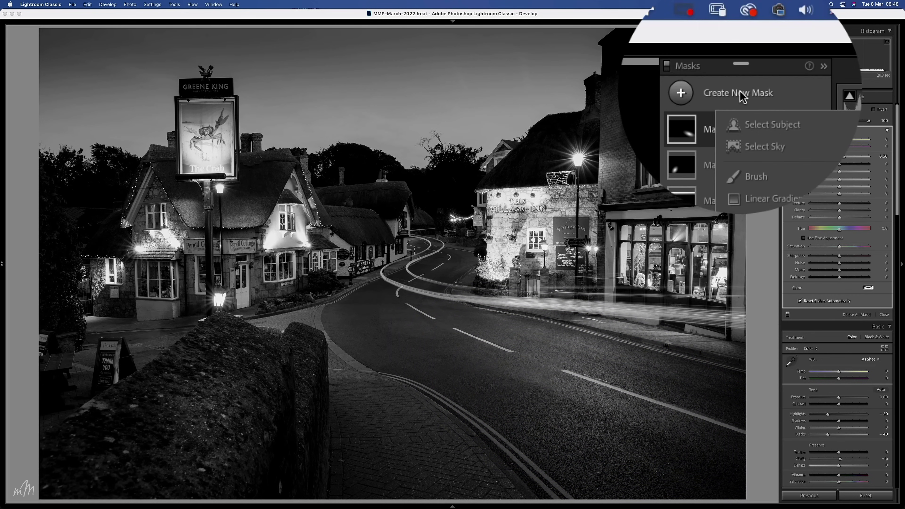
pyautogui.click(749, 87)
pyautogui.moveTo(586, 334); pyautogui.dragTo(704, 352)
pyautogui.moveTo(706, 353); pyautogui.dragTo(699, 376)
pyautogui.moveTo(586, 334); pyautogui.dragTo(592, 339)
pyautogui.moveTo(840, 156); pyautogui.dragTo(835, 156)
pyautogui.moveTo(840, 194); pyautogui.dragTo(837, 195)
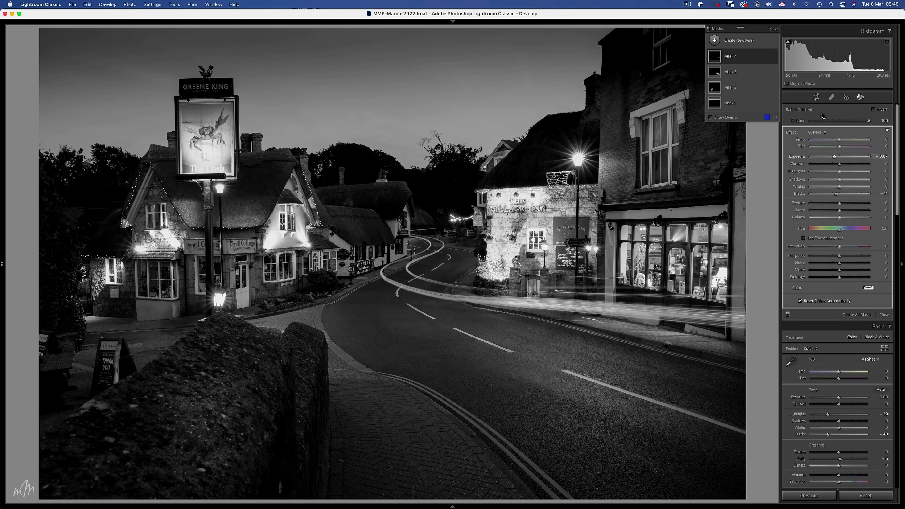
# Step: Lift the distant thatched cottages with a radial gradient mask at Exposure 0.21, Contrast -21 and Whites 92, and close masking
pyautogui.click(733, 41)
pyautogui.click(747, 96)
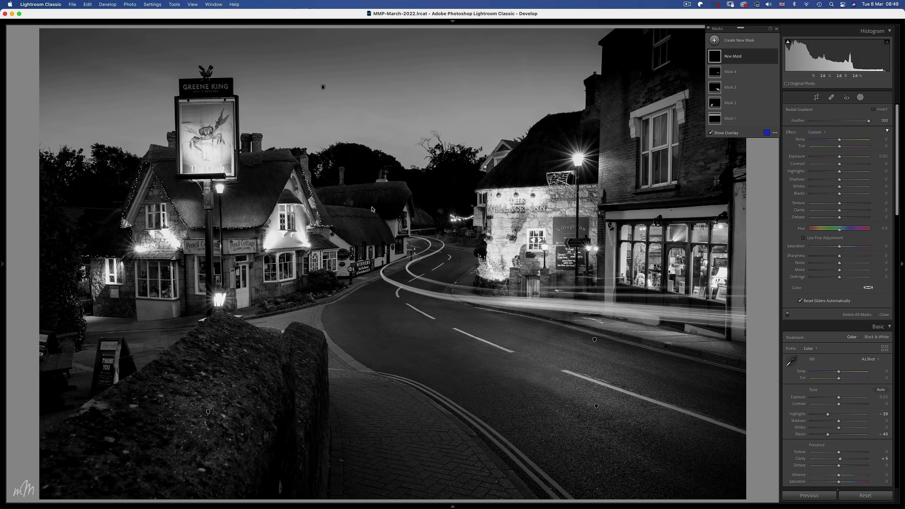
pyautogui.moveTo(370, 206); pyautogui.dragTo(427, 257)
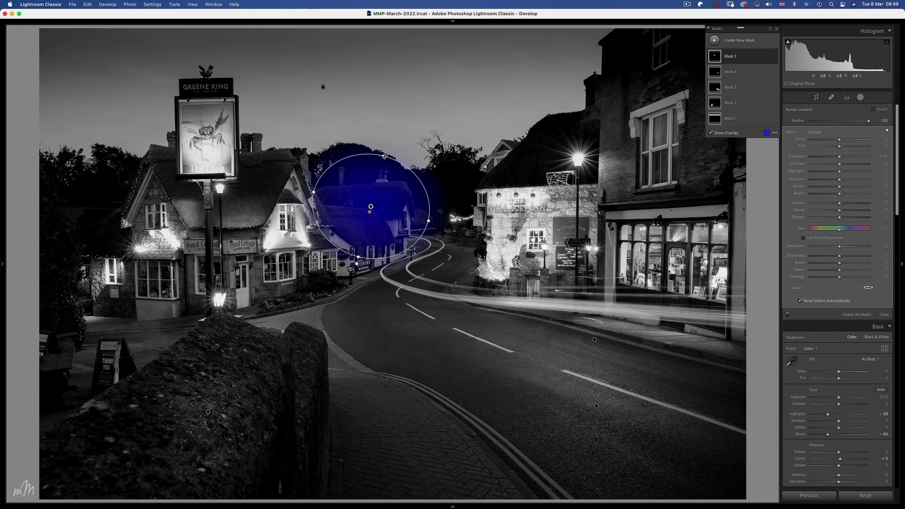
pyautogui.moveTo(833, 157); pyautogui.dragTo(834, 157)
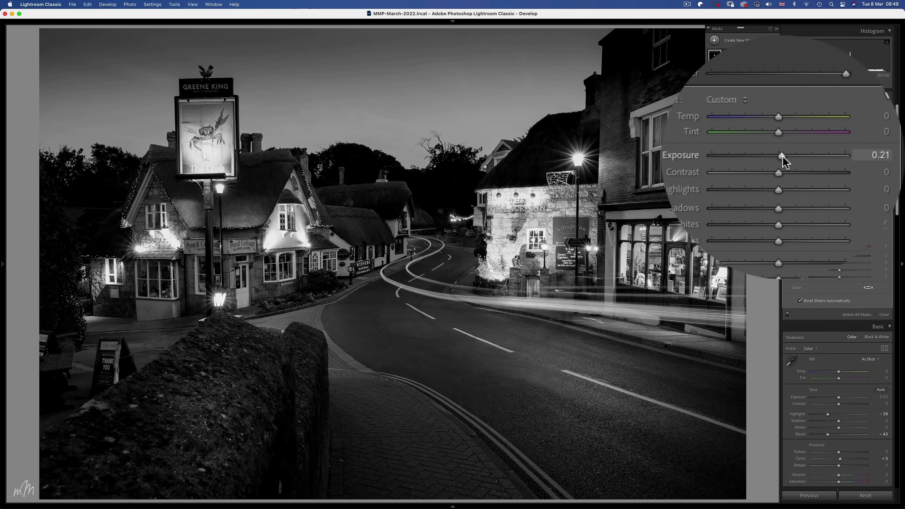
pyautogui.moveTo(839, 199); pyautogui.dragTo(863, 198)
pyautogui.moveTo(839, 164); pyautogui.dragTo(831, 164)
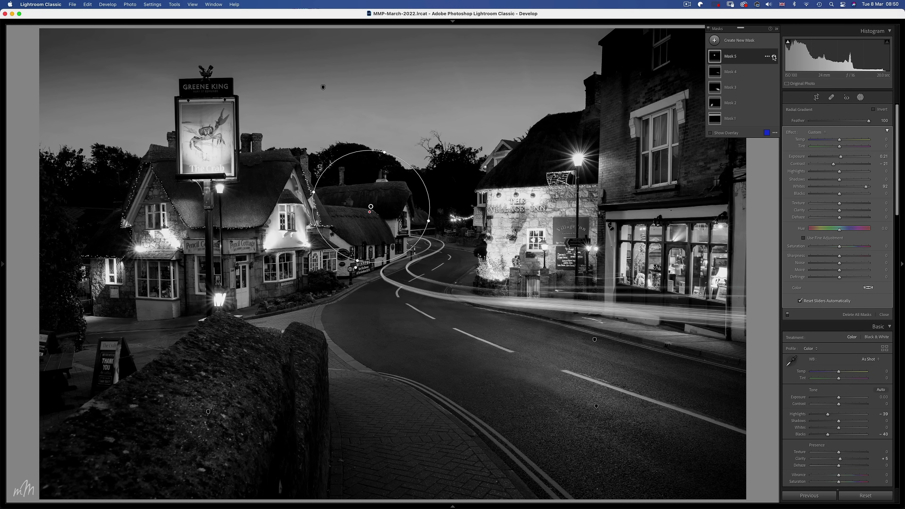
pyautogui.hotkey('shift', 'w')
# Step: Restore the Red and Orange saturation and part of the Yellow saturation to bring back the light trails and warm lamp glow
pyautogui.scroll(-9, 825, 334)
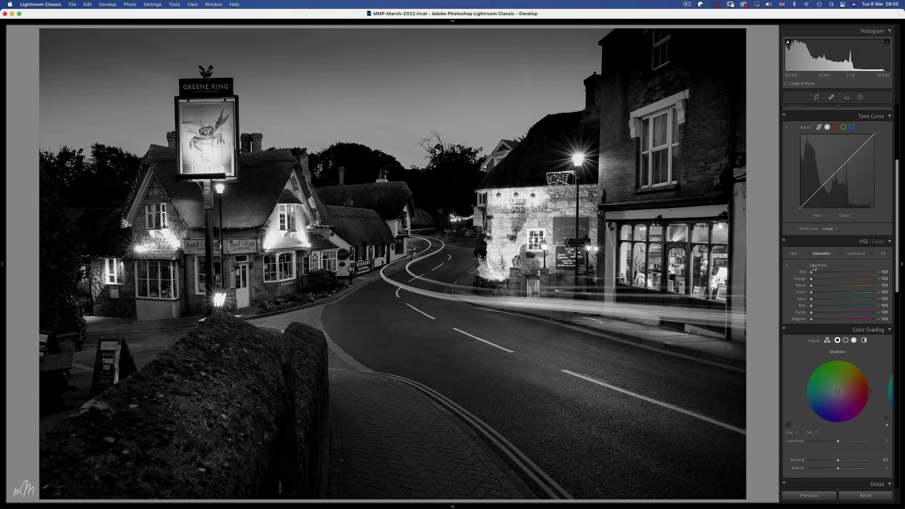
pyautogui.moveTo(811, 272); pyautogui.dragTo(850, 274)
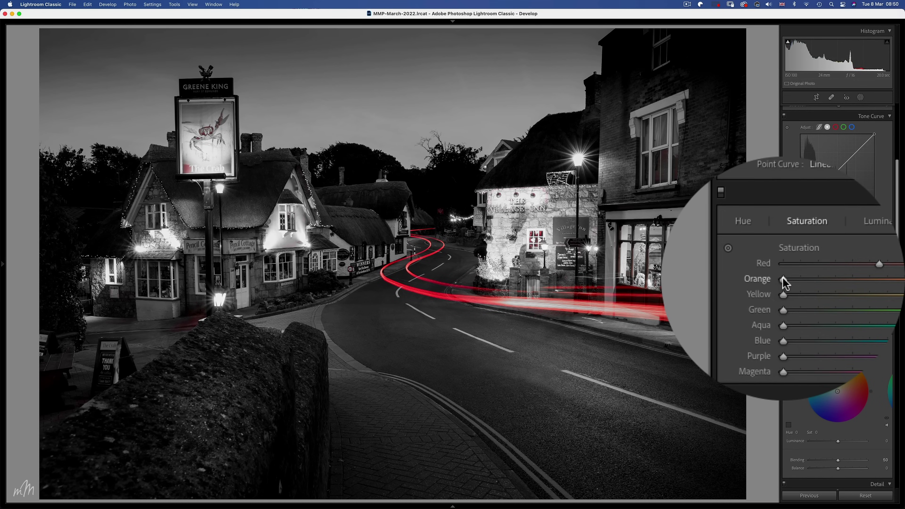
pyautogui.moveTo(783, 282); pyautogui.dragTo(783, 280)
pyautogui.click(782, 285)
pyautogui.moveTo(783, 285); pyautogui.dragTo(783, 287)
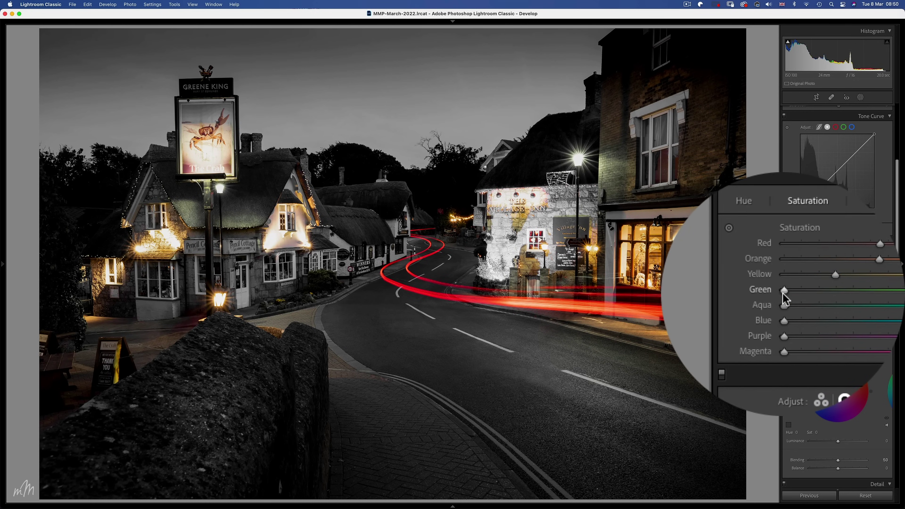
# Step: Partly restore the Blue saturation for a subtle blue sky, and test the saturation of the other cool colours
pyautogui.moveTo(782, 293)
pyautogui.mouseDown()
pyautogui.moveTo(809, 289)
pyautogui.moveTo(786, 300)
pyautogui.mouseUp()
pyautogui.hotkey('ctrl', 'z')
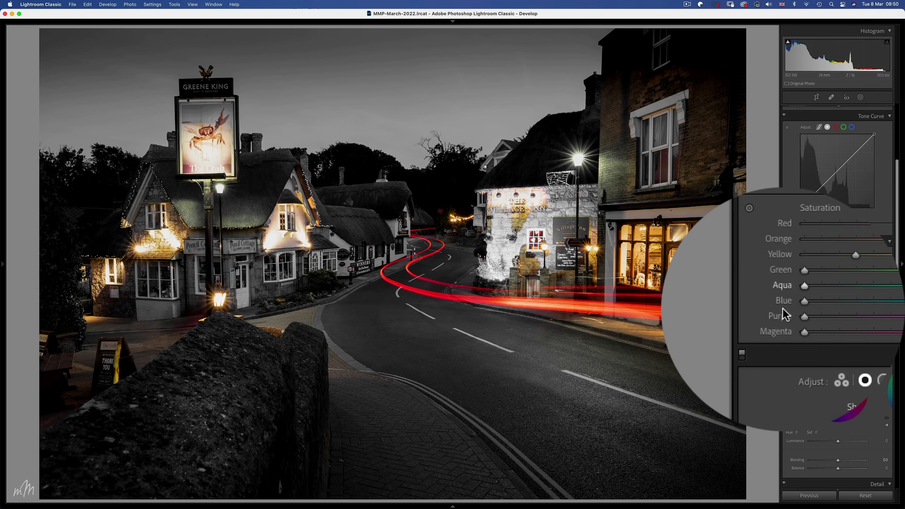
pyautogui.click(783, 306)
pyautogui.moveTo(783, 306); pyautogui.dragTo(783, 307)
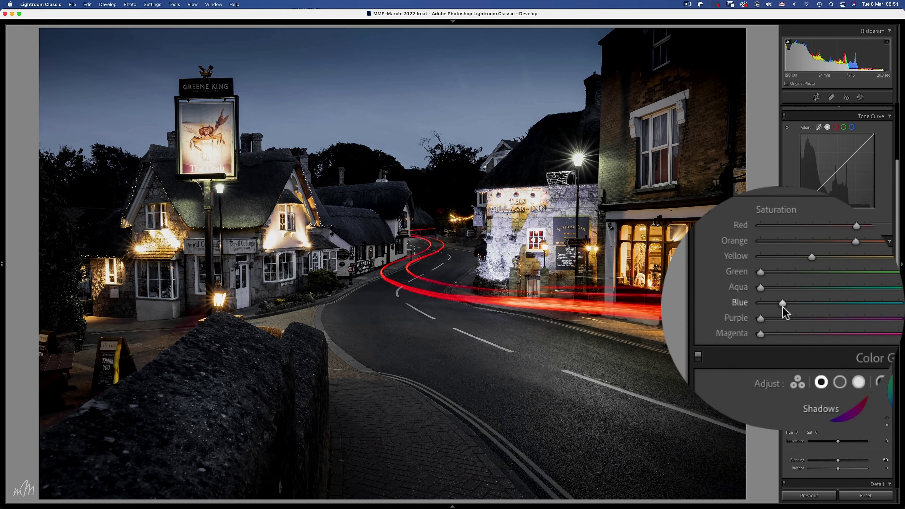
pyautogui.click(783, 318)
pyautogui.moveTo(783, 312); pyautogui.dragTo(782, 319)
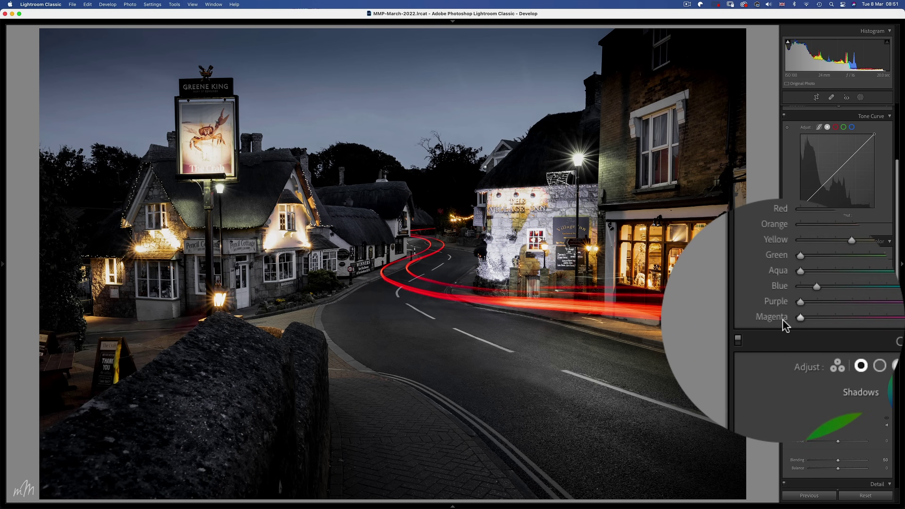
pyautogui.click(794, 259)
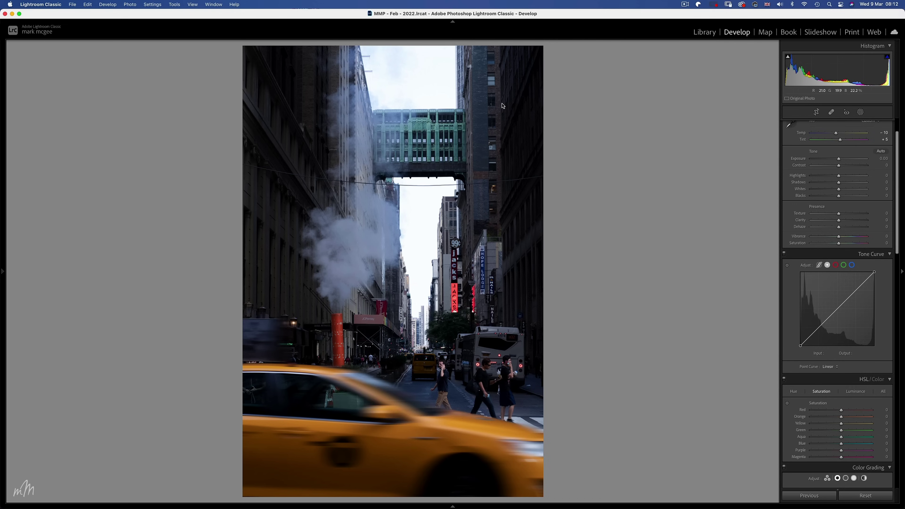
# Step: Remove all colour from the New York taxi photo by setting all eight HSL saturation values to -100
pyautogui.scroll(-5, 837, 321)
pyautogui.moveTo(841, 304); pyautogui.dragTo(811, 331)
pyautogui.moveTo(841, 337); pyautogui.dragTo(811, 337)
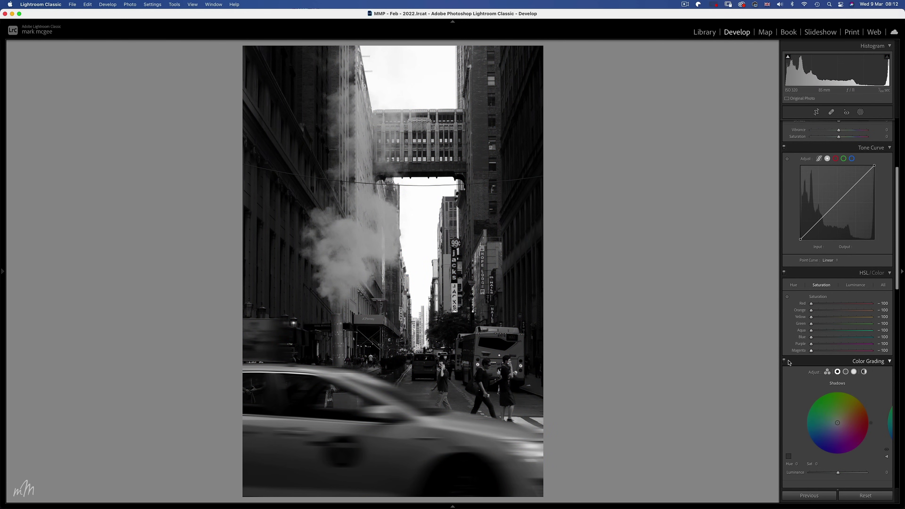
# Step: Set Whites to +25 and Dehaze to +40, and lower the Color Grading shadows luminance to -41
pyautogui.scroll(6, 850, 256)
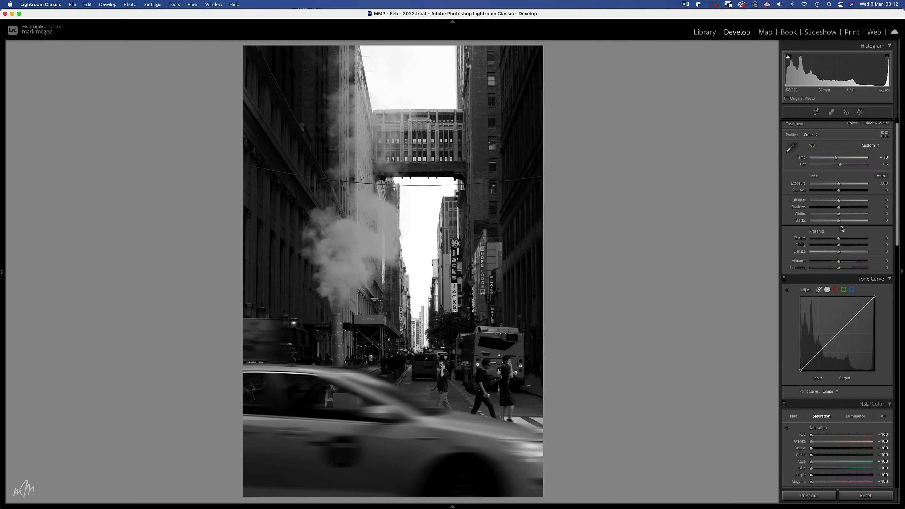
pyautogui.moveTo(839, 213); pyautogui.dragTo(846, 216)
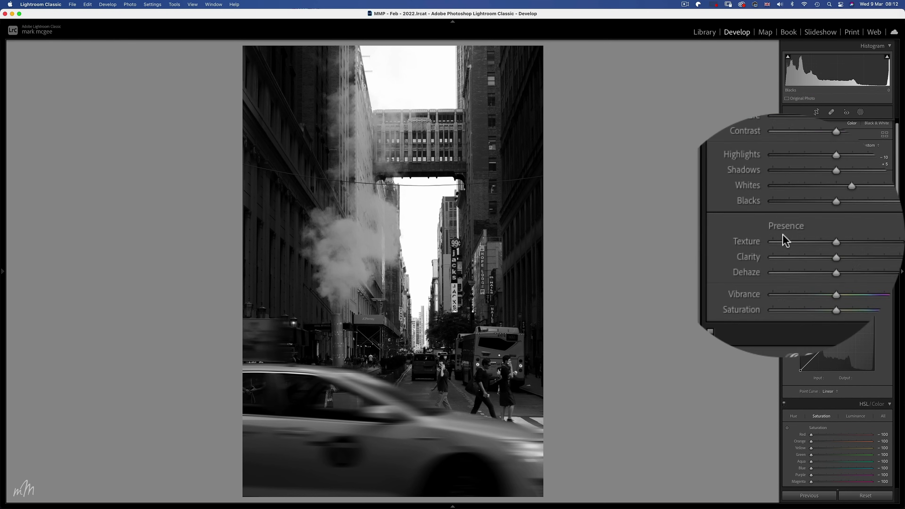
pyautogui.moveTo(785, 254); pyautogui.dragTo(824, 257)
pyautogui.scroll(-10, 824, 257)
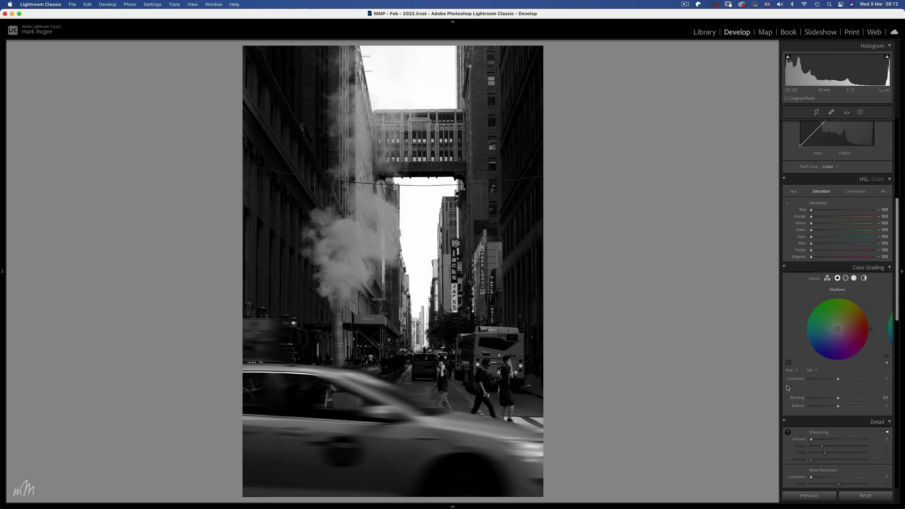
pyautogui.moveTo(797, 377); pyautogui.dragTo(783, 379)
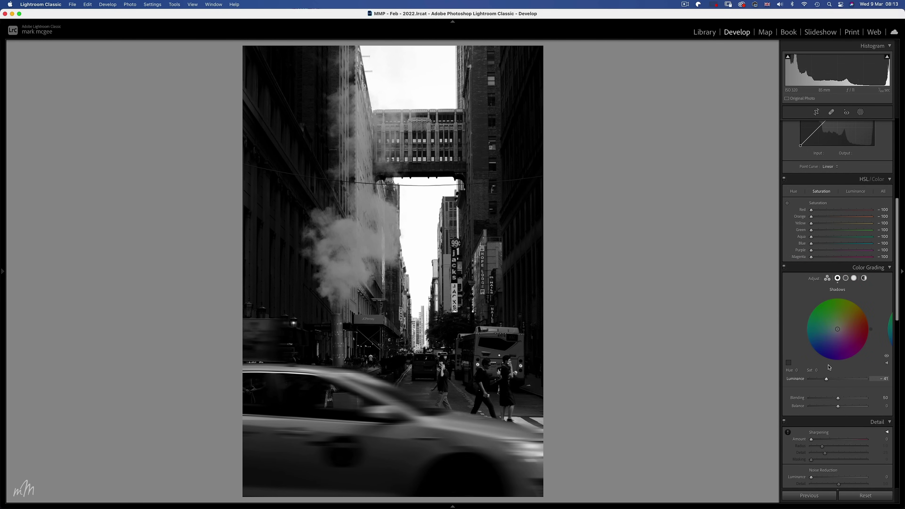
# Step: Darken the taxi with a linear gradient mask drawn up from the bottom edge, with Exposure -1.01 and Blacks -28
pyautogui.scroll(10, 855, 161)
pyautogui.click(860, 112)
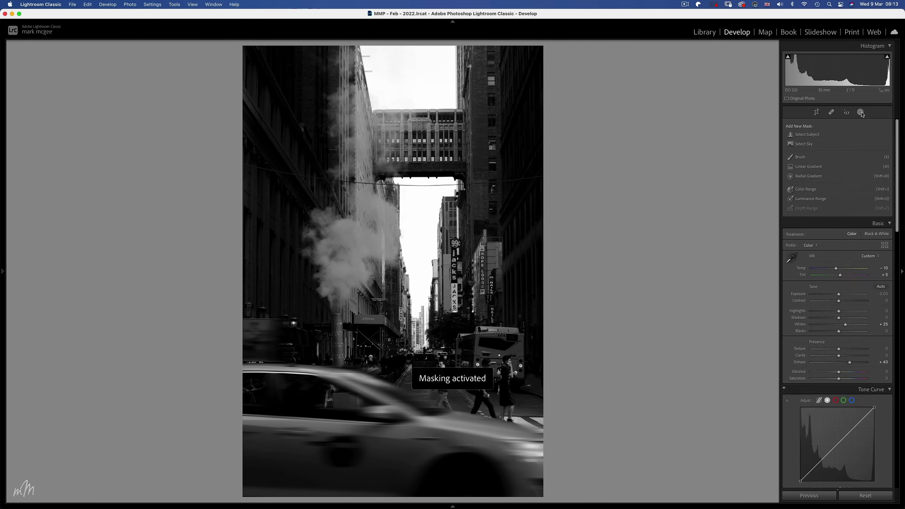
pyautogui.click(815, 171)
pyautogui.moveTo(396, 485); pyautogui.dragTo(394, 364)
pyautogui.moveTo(840, 162); pyautogui.dragTo(833, 163)
pyautogui.moveTo(840, 198); pyautogui.dragTo(833, 204)
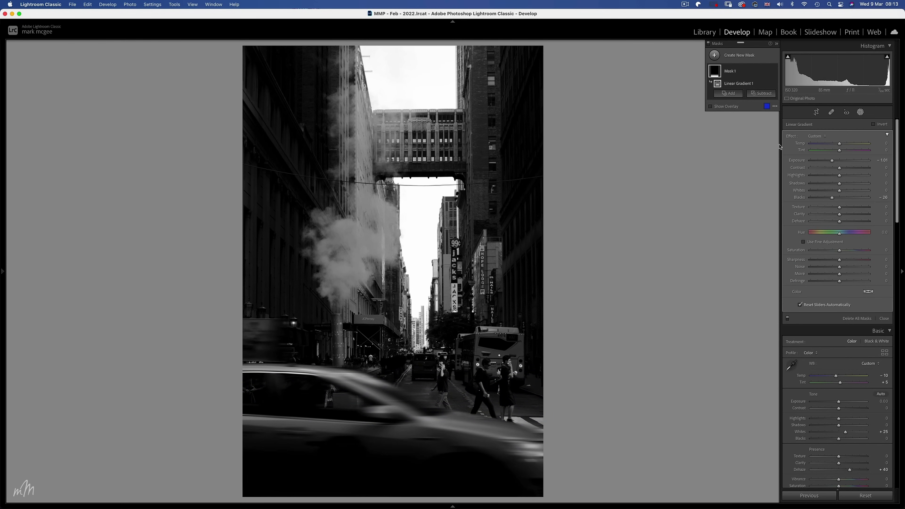
# Step: Brighten the taxi's front wheel with a small radial gradient mask, setting its Exposure to 1.99 and Shadows to 61
pyautogui.click(742, 56)
pyautogui.click(747, 112)
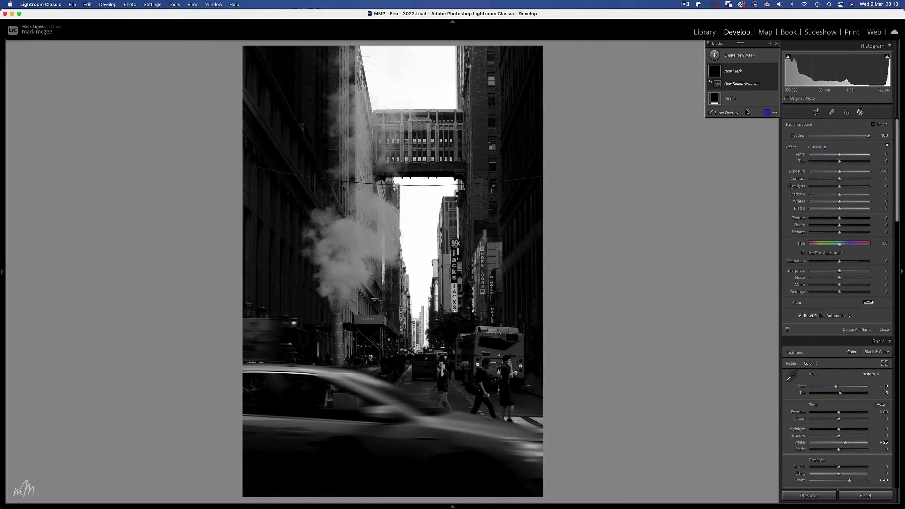
pyautogui.moveTo(462, 485); pyautogui.dragTo(497, 462)
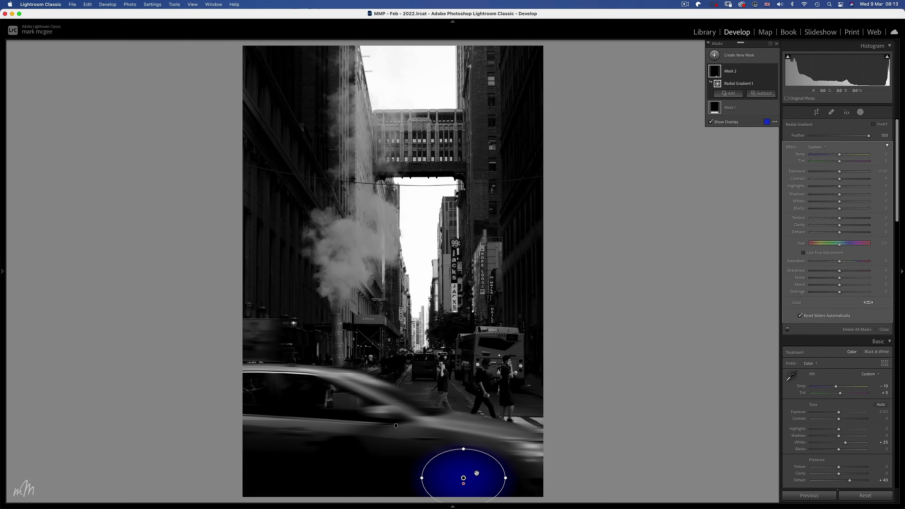
pyautogui.moveTo(840, 173); pyautogui.dragTo(847, 195)
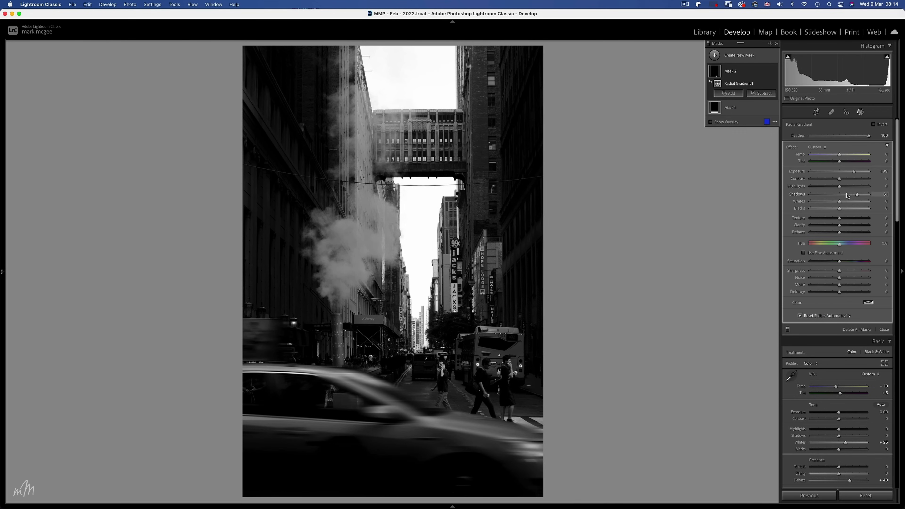
# Step: Add haze to the bright street gap below the footbridge with a tall radial gradient mask, setting its Dehaze to -59
pyautogui.click(736, 57)
pyautogui.click(752, 113)
pyautogui.moveTo(418, 260); pyautogui.dragTo(485, 356)
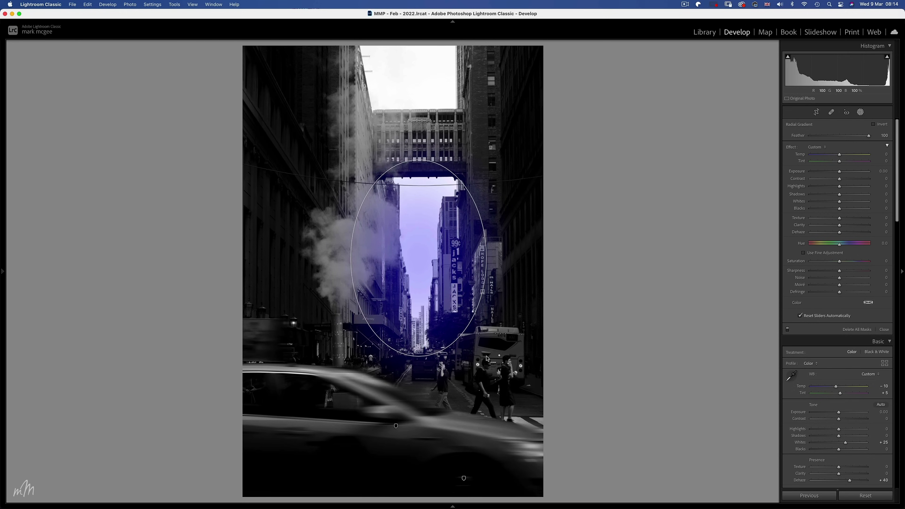
pyautogui.moveTo(839, 232); pyautogui.dragTo(823, 237)
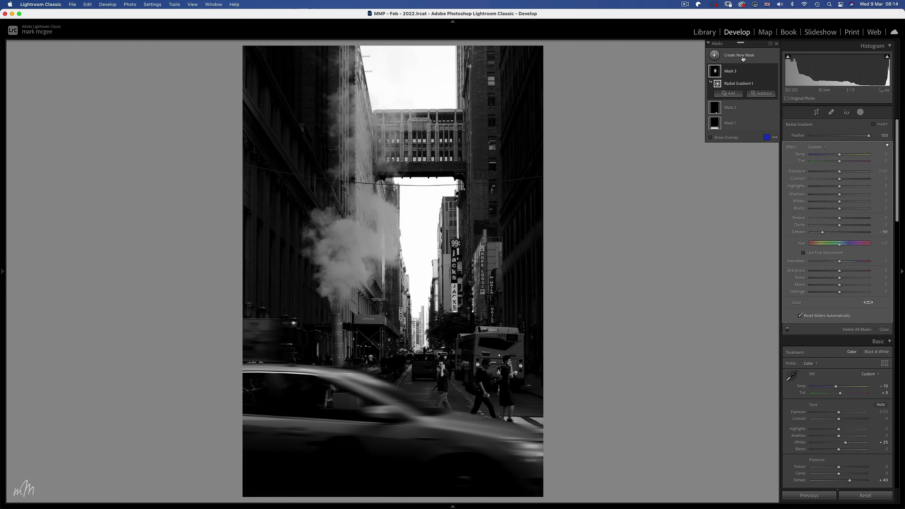
# Step: Lift the dark building on the right with a tall radial gradient mask, slightly raising its Exposure and increasing its Clarity
pyautogui.click(756, 111)
pyautogui.moveTo(516, 240); pyautogui.dragTo(544, 309)
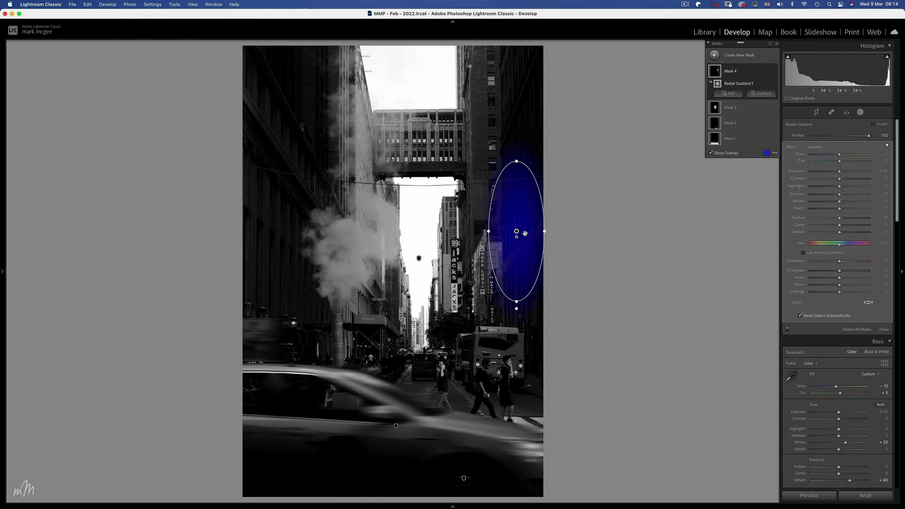
pyautogui.moveTo(839, 171); pyautogui.dragTo(842, 172)
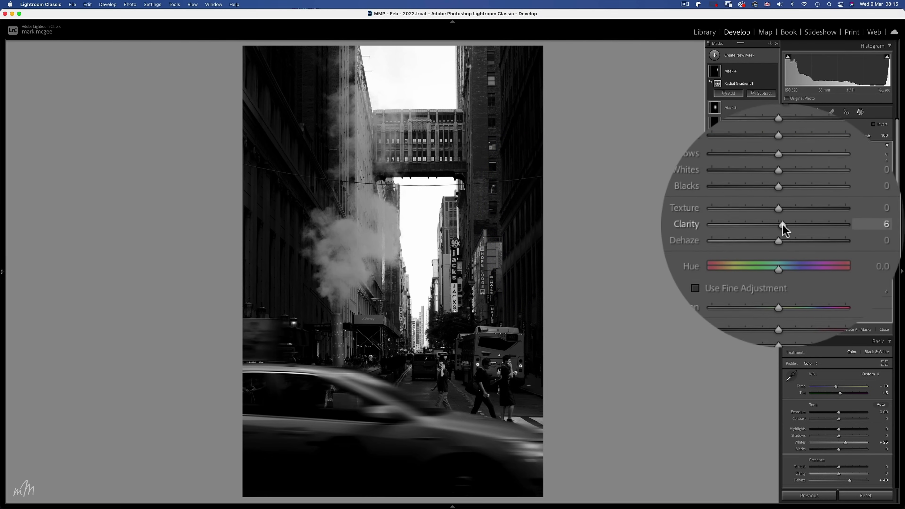
pyautogui.moveTo(840, 225); pyautogui.dragTo(849, 226)
# Step: Lift the dark upper-left building with a tilted radial gradient mask, setting its Exposure to 0.54 and Clarity to 41
pyautogui.click(750, 113)
pyautogui.moveTo(295, 148); pyautogui.dragTo(420, 200)
pyautogui.moveTo(424, 150); pyautogui.dragTo(377, 252)
pyautogui.moveTo(300, 152); pyautogui.dragTo(291, 150)
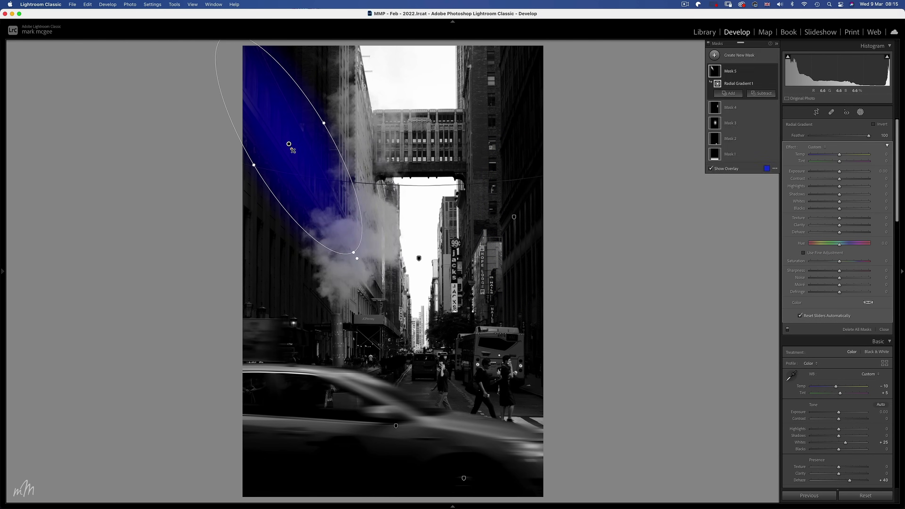
pyautogui.moveTo(839, 172); pyautogui.dragTo(843, 172)
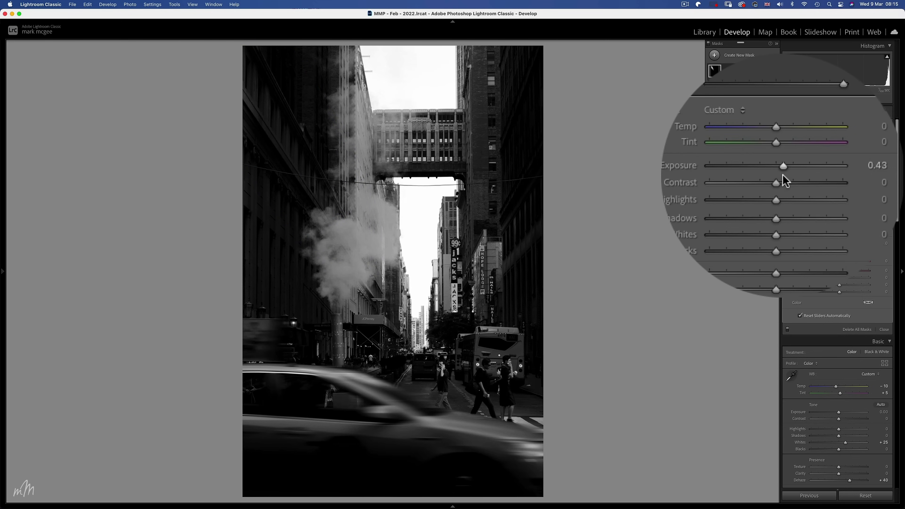
pyautogui.moveTo(840, 225); pyautogui.dragTo(851, 226)
pyautogui.moveTo(842, 173); pyautogui.dragTo(843, 173)
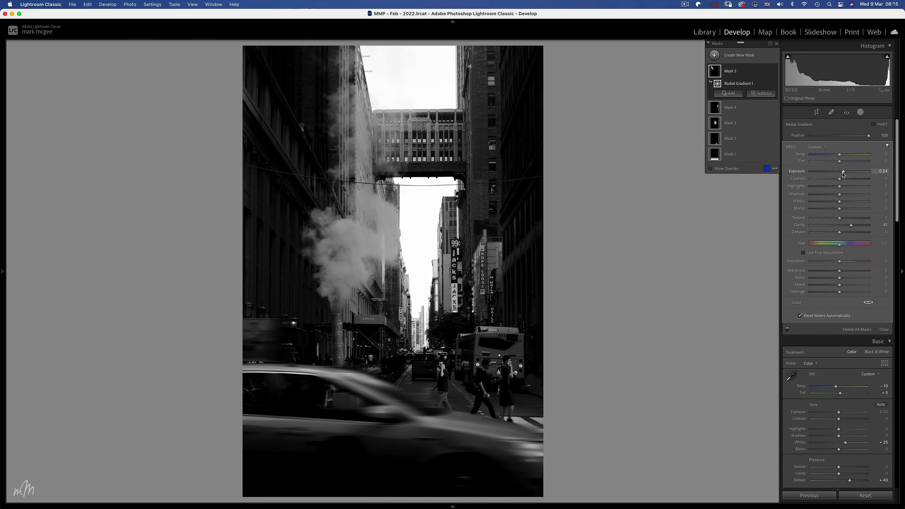
# Step: Make the sky above the footbridge glow with a radial gradient mask, setting Exposure to 0.80 and Texture, Clarity and Dehaze to -100
pyautogui.click(736, 55)
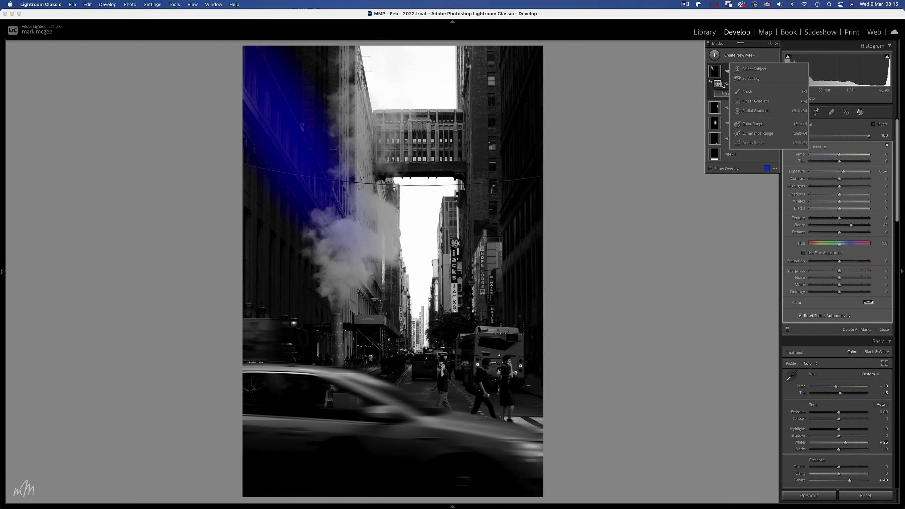
pyautogui.click(751, 110)
pyautogui.moveTo(401, 68); pyautogui.dragTo(529, 147)
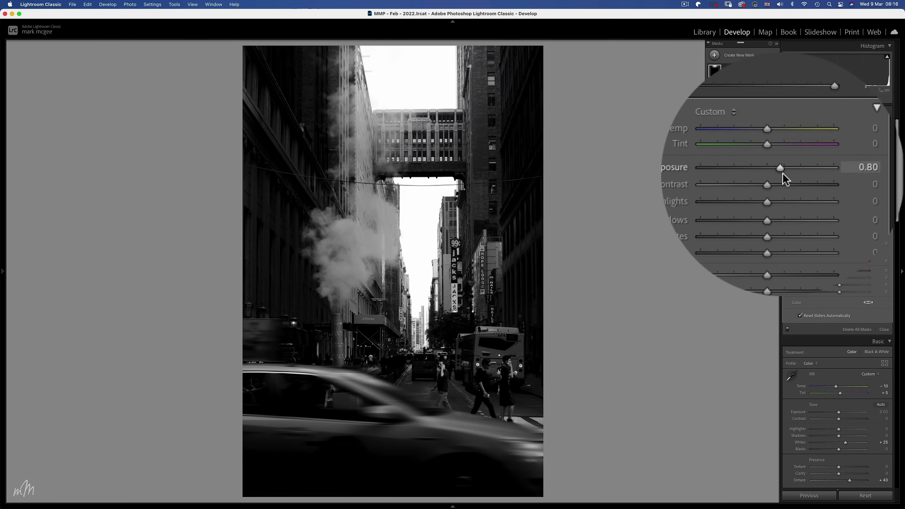
pyautogui.moveTo(783, 233); pyautogui.dragTo(697, 236)
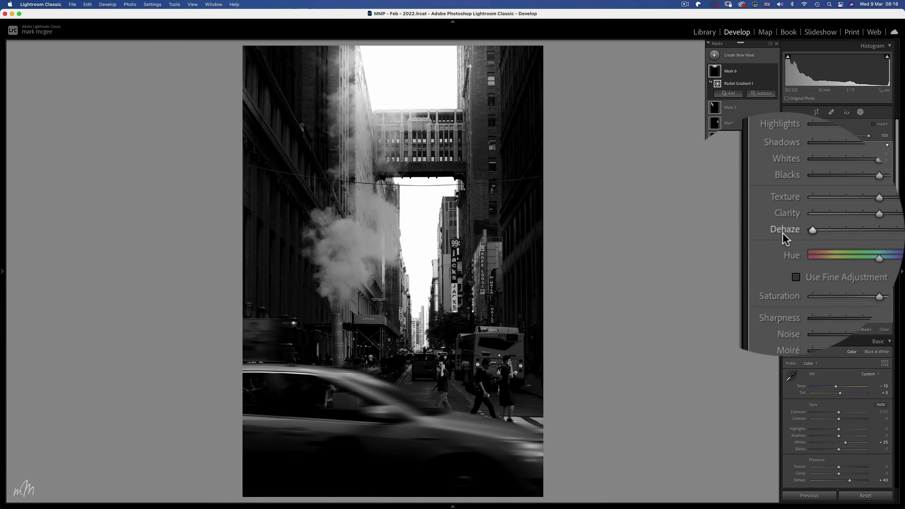
pyautogui.moveTo(784, 226); pyautogui.dragTo(704, 226)
pyautogui.moveTo(787, 213); pyautogui.dragTo(795, 224)
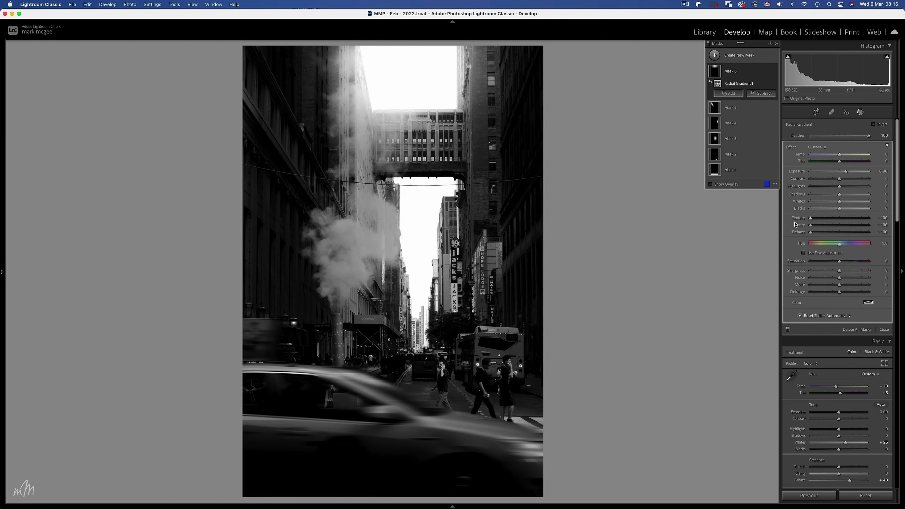
# Step: Paint a brush mask over the rising steam with brush size 4.0 and set its Whites to 100
pyautogui.click(741, 56)
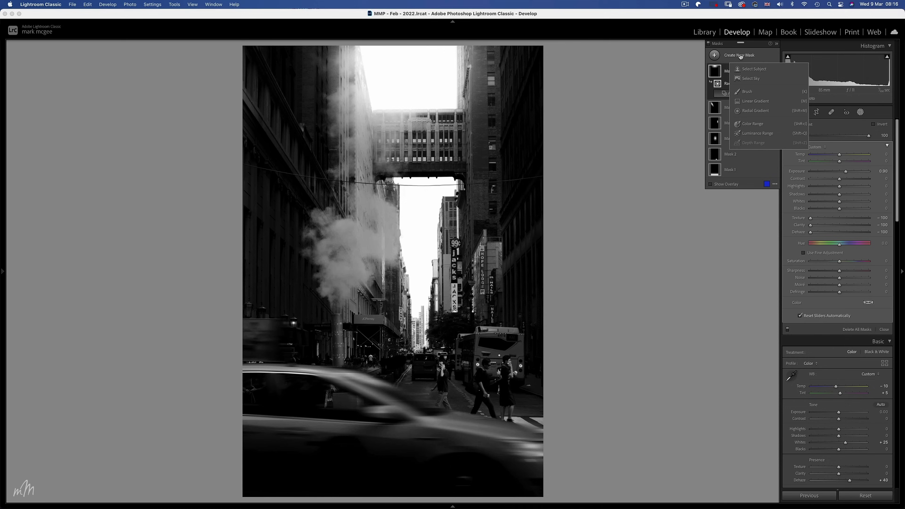
pyautogui.click(748, 93)
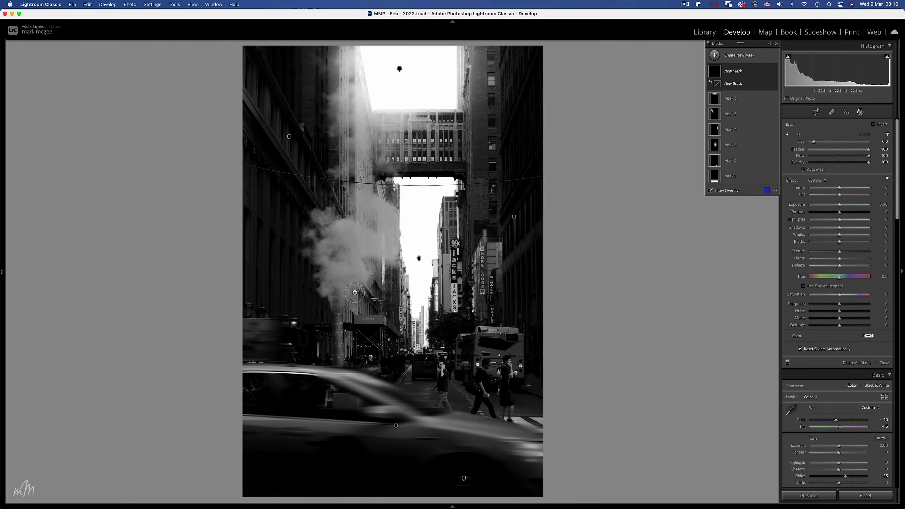
pyautogui.press('[')
pyautogui.press('[')
pyautogui.moveTo(344, 294); pyautogui.dragTo(345, 286)
pyautogui.moveTo(358, 201); pyautogui.dragTo(320, 243)
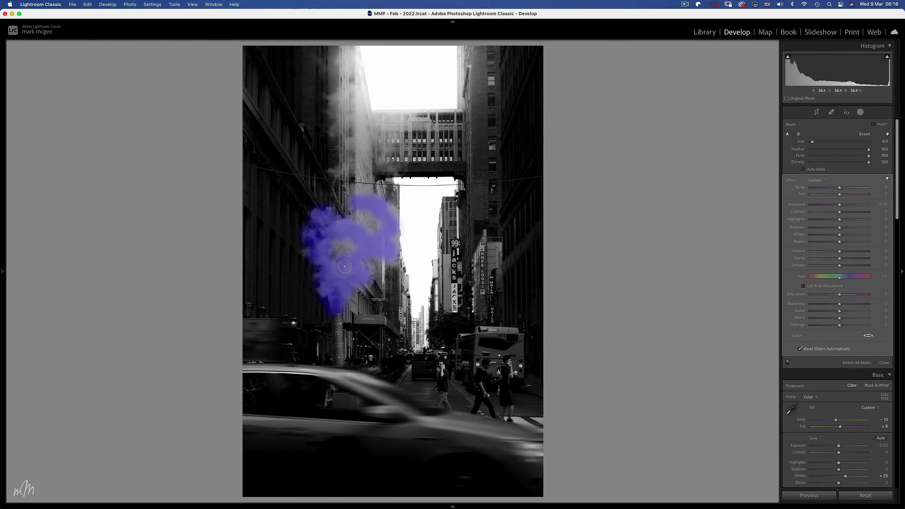
pyautogui.moveTo(839, 234); pyautogui.dragTo(870, 234)
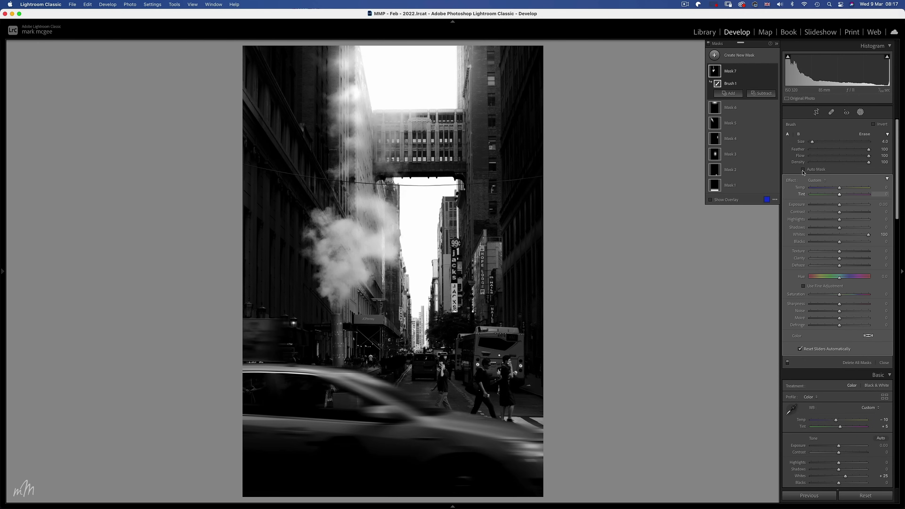
# Step: Brighten the distant taxi in the street with a small radial gradient mask at Exposure 2.01, and leave masking
pyautogui.click(747, 57)
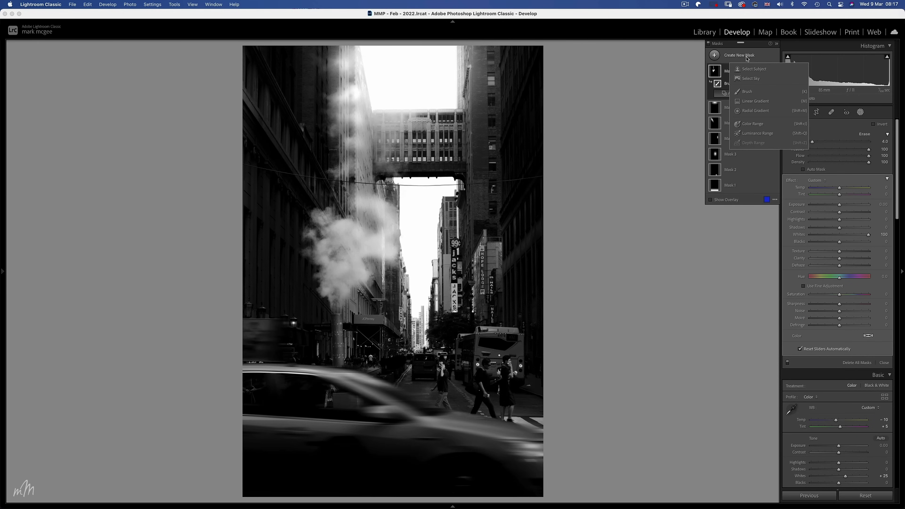
pyautogui.click(751, 111)
pyautogui.moveTo(425, 368); pyautogui.dragTo(442, 384)
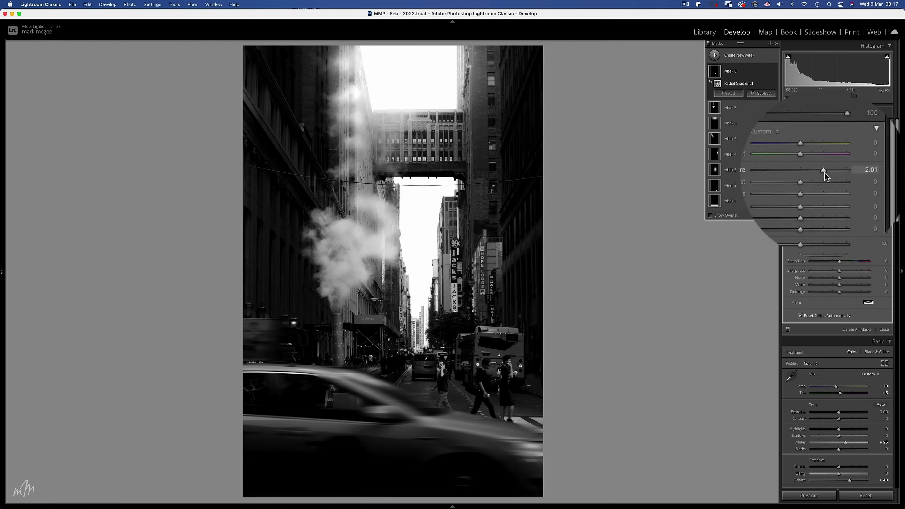
pyautogui.press('d')
# Step: Bring back selected colours by setting the HSL Saturation of Red to -2, Orange to +34, Aqua to +20 and Magenta to -37
pyautogui.scroll(-5, 855, 180)
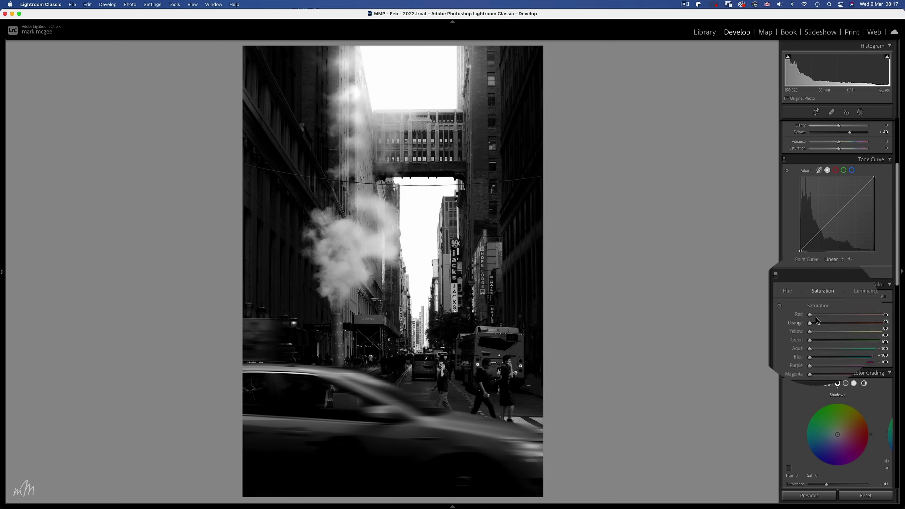
pyautogui.moveTo(811, 315); pyautogui.dragTo(839, 316)
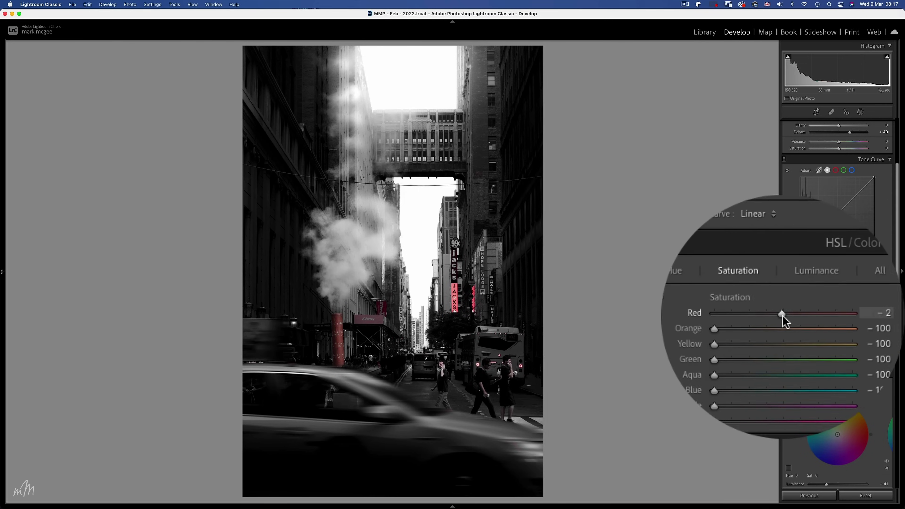
pyautogui.moveTo(783, 322); pyautogui.dragTo(783, 365)
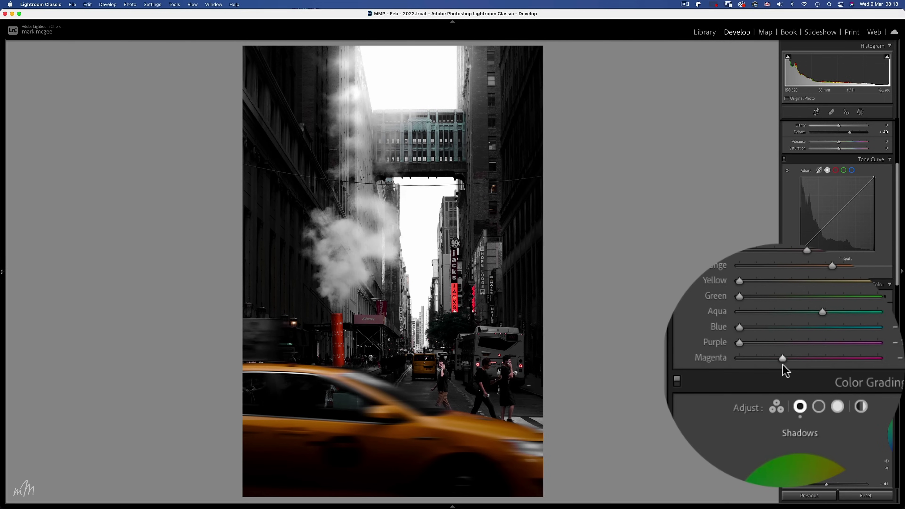
pyautogui.scroll(-5, 825, 399)
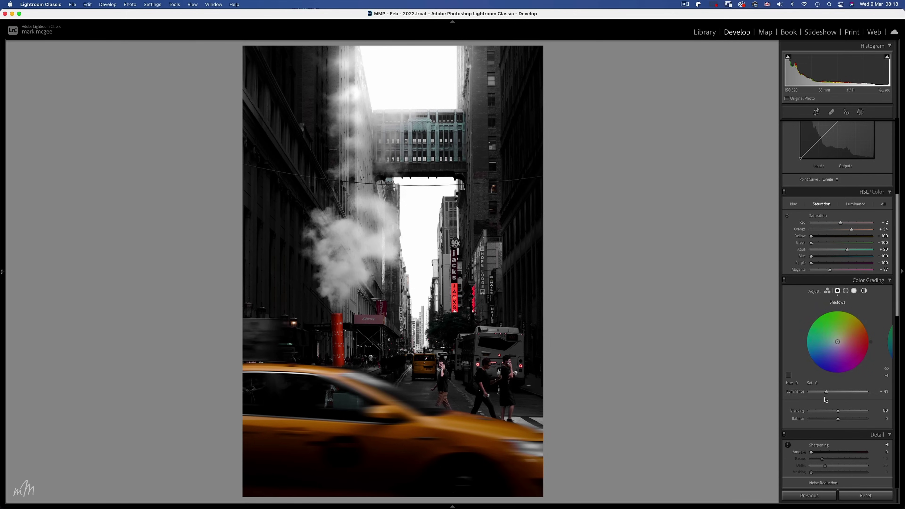